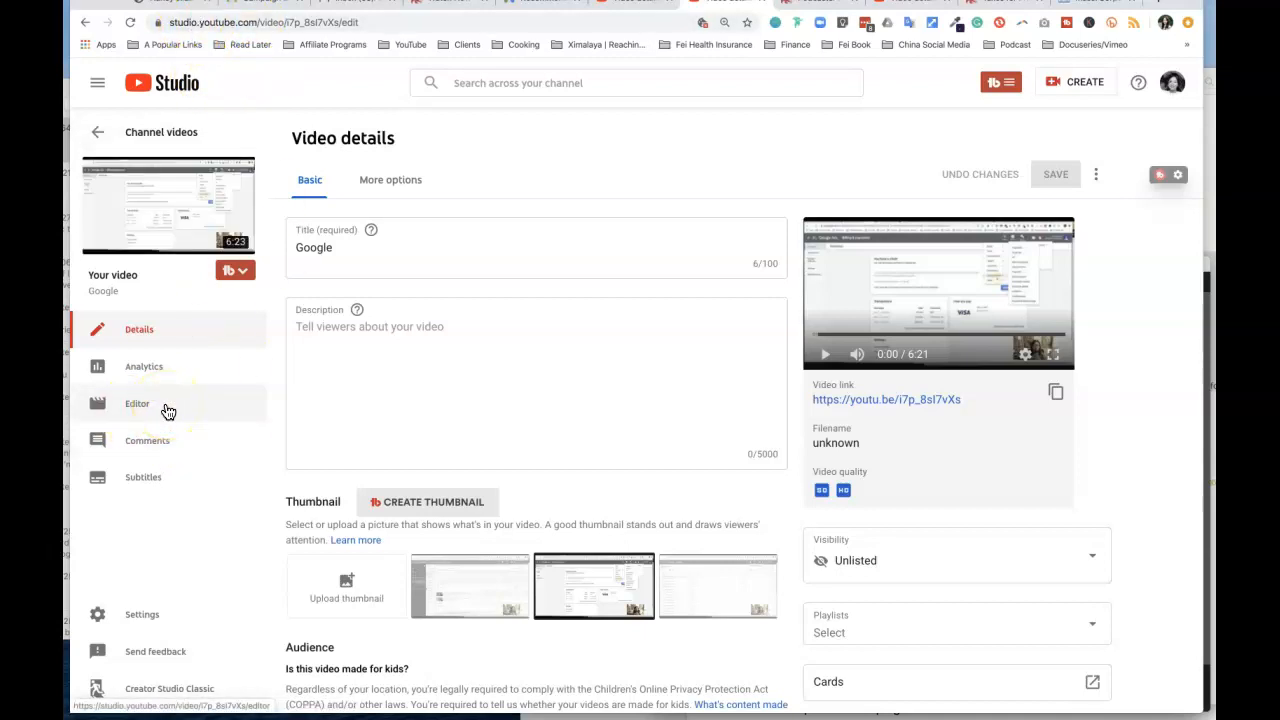
# Open the unlisted video titled Google in the video editor and view its preview in full screen.
pyautogui.click(100, 140)
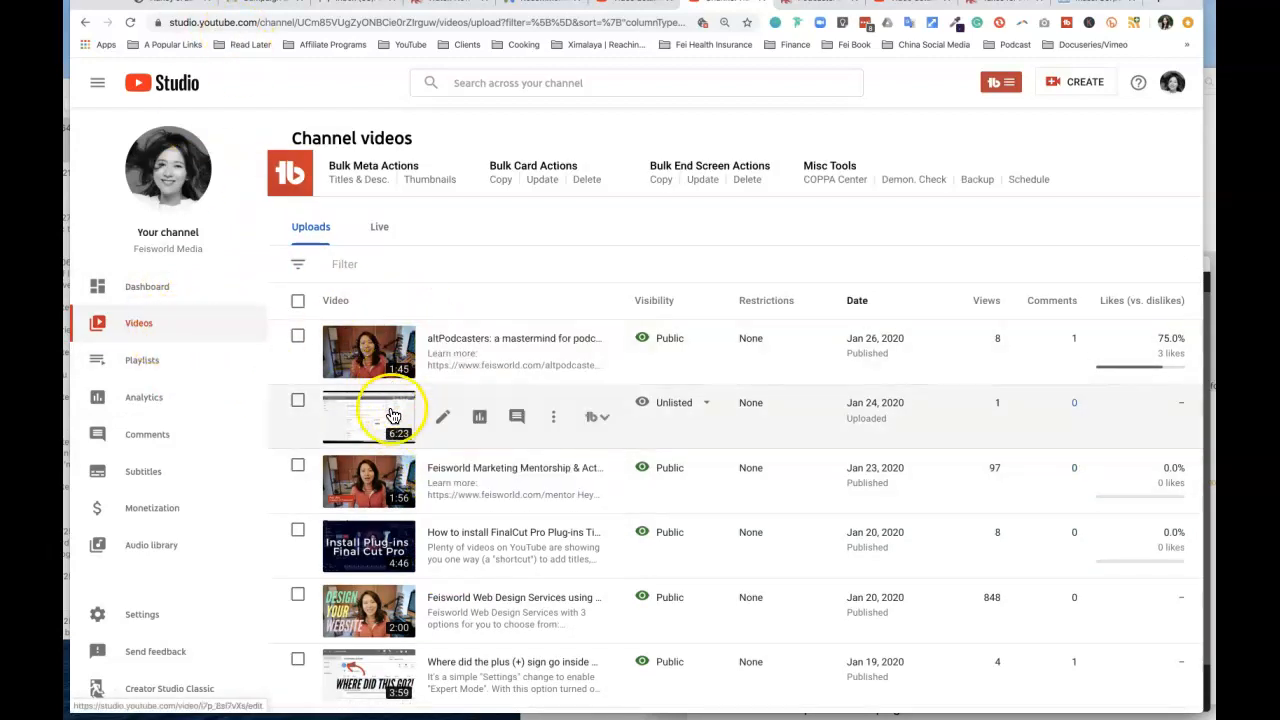
pyautogui.click(444, 420)
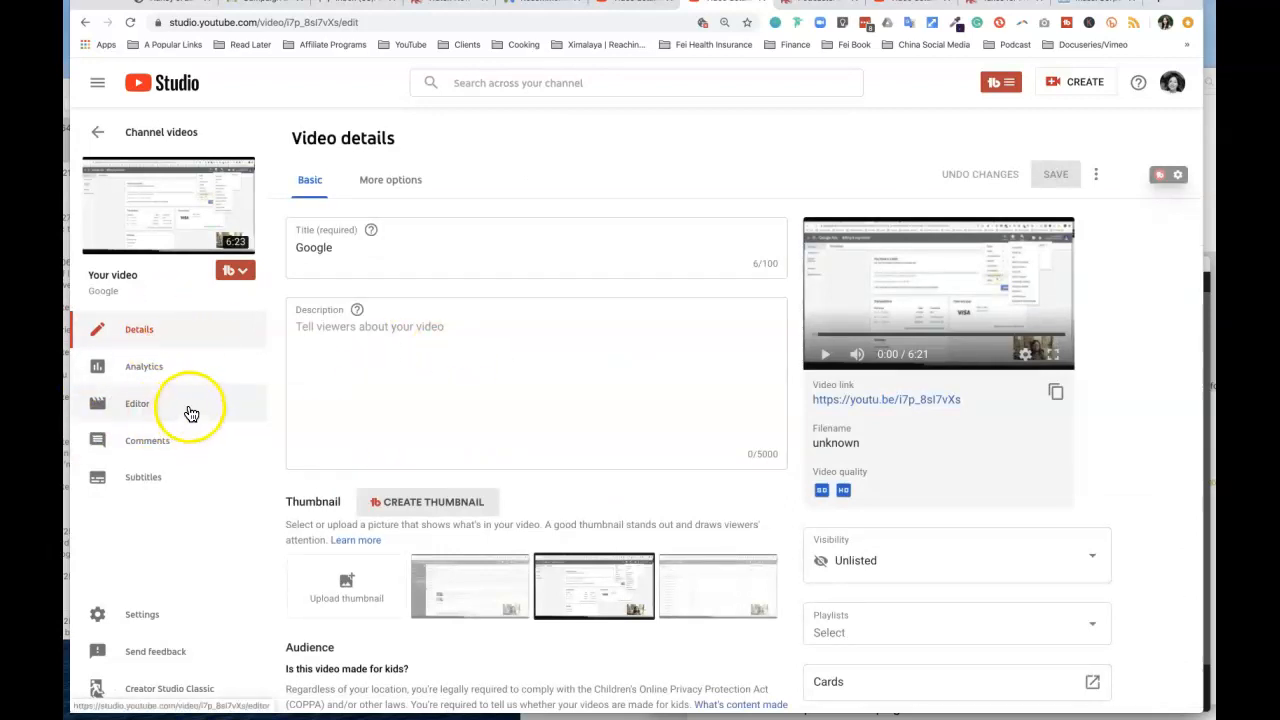
pyautogui.click(161, 408)
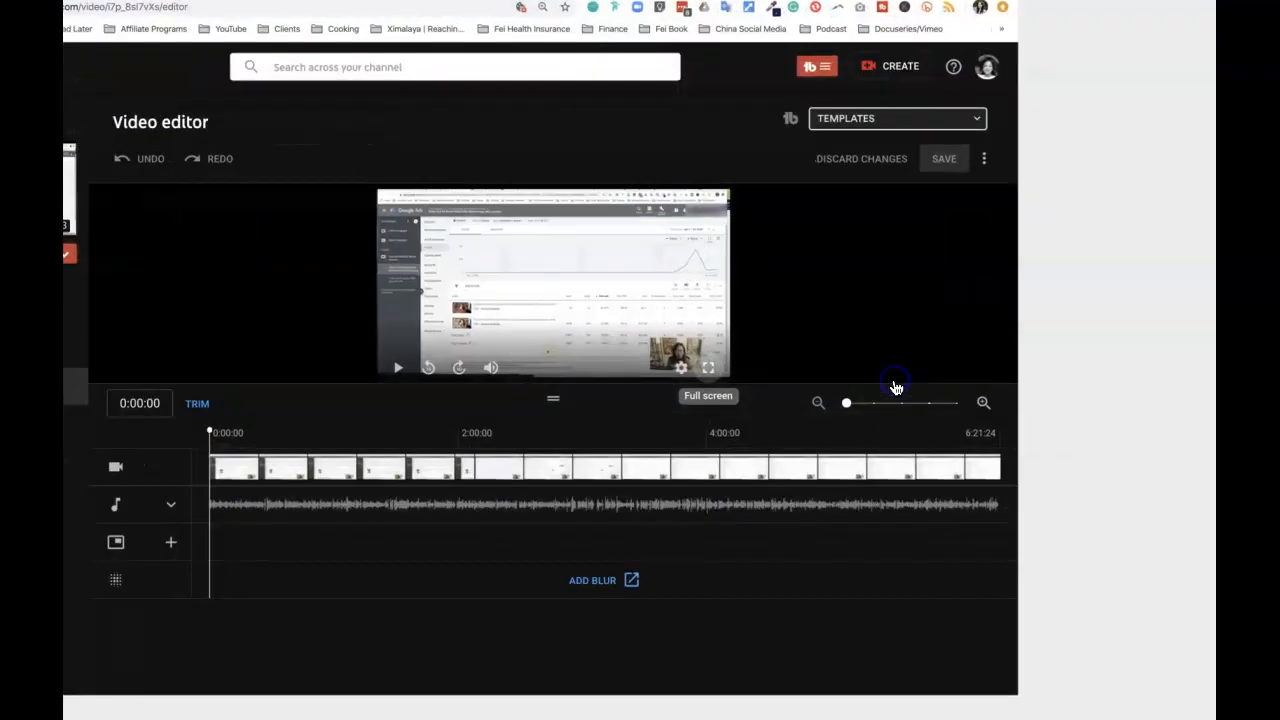
pyautogui.click(708, 368)
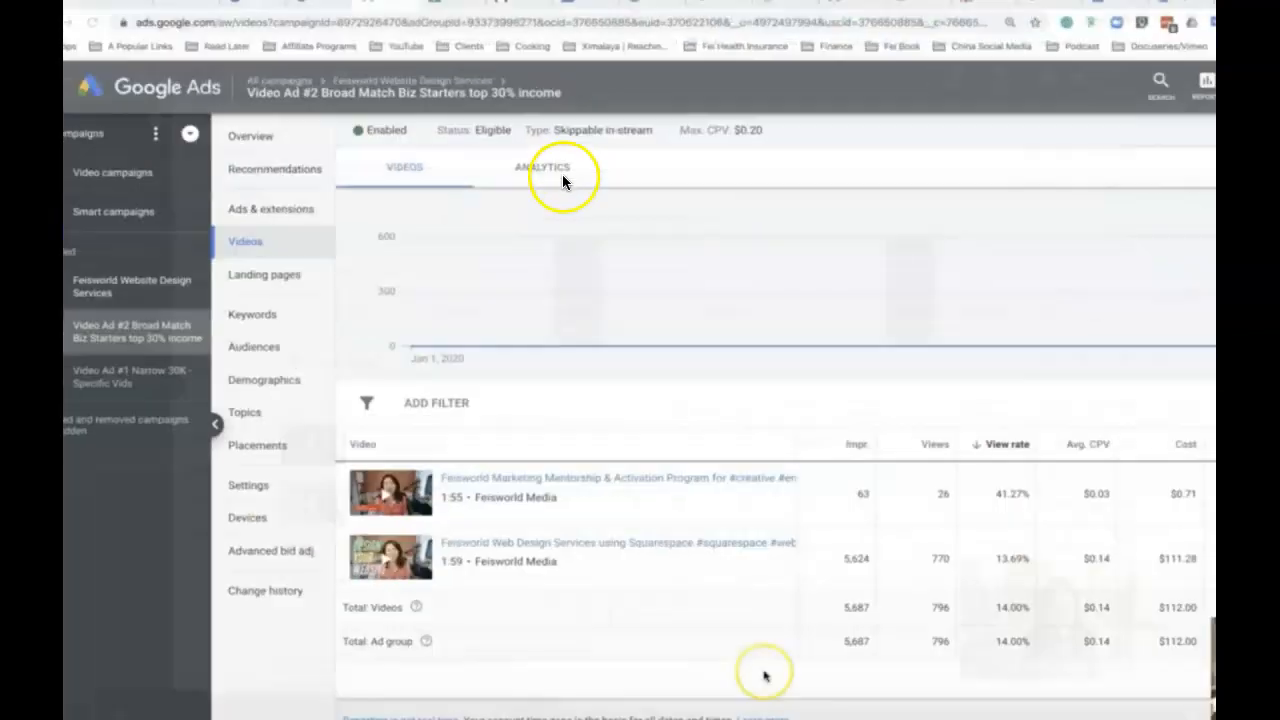
pyautogui.press('Escape')
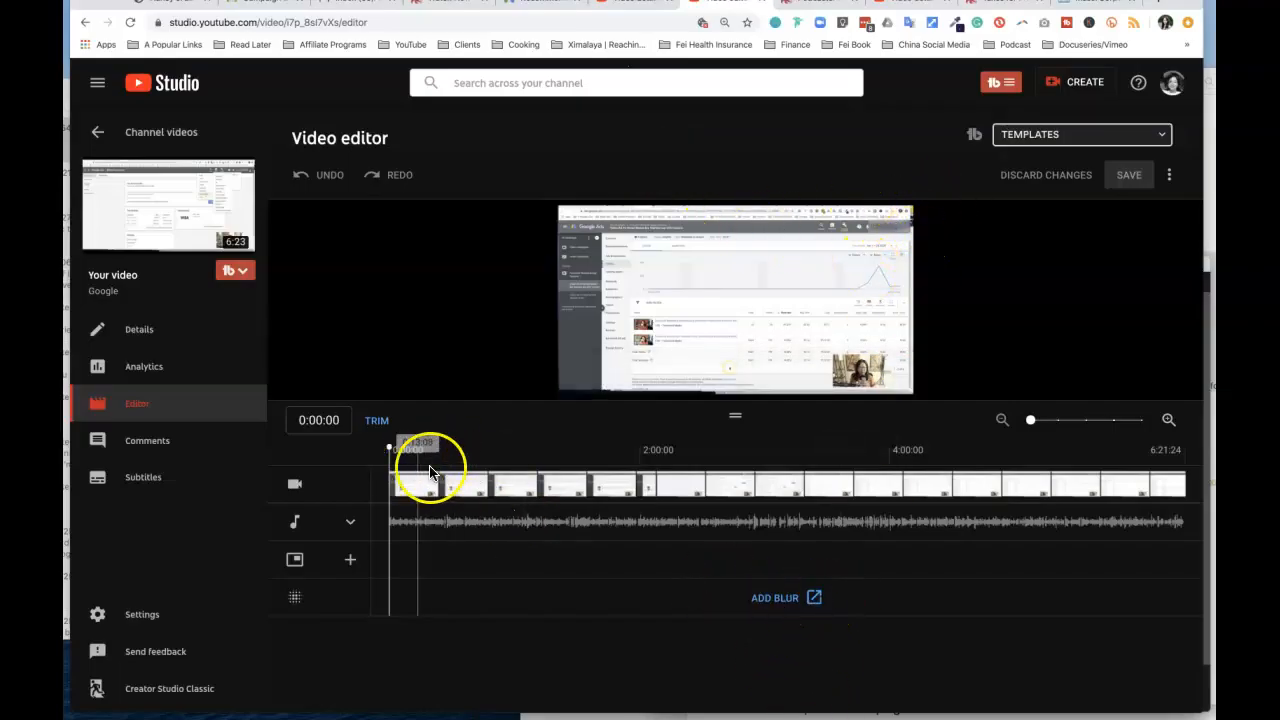
# Open the blur tool for the video and briefly play its preview.
pyautogui.click(814, 598)
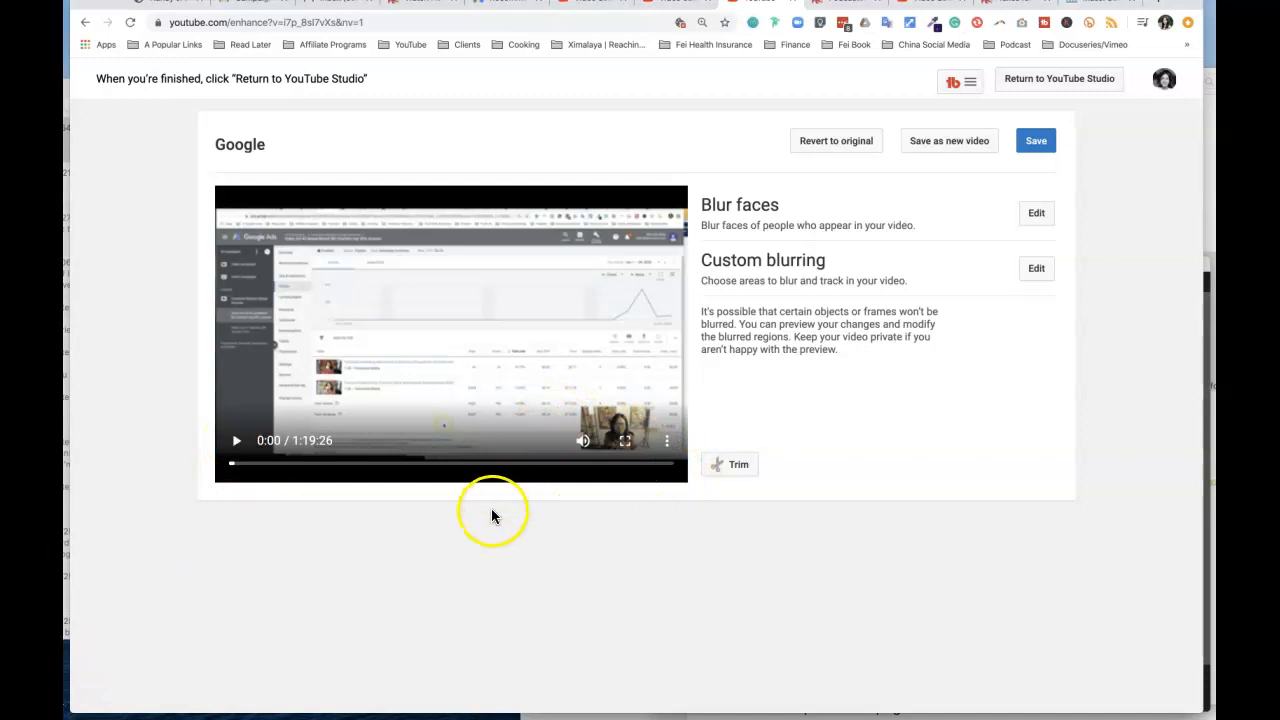
pyautogui.click(238, 444)
pyautogui.click(236, 445)
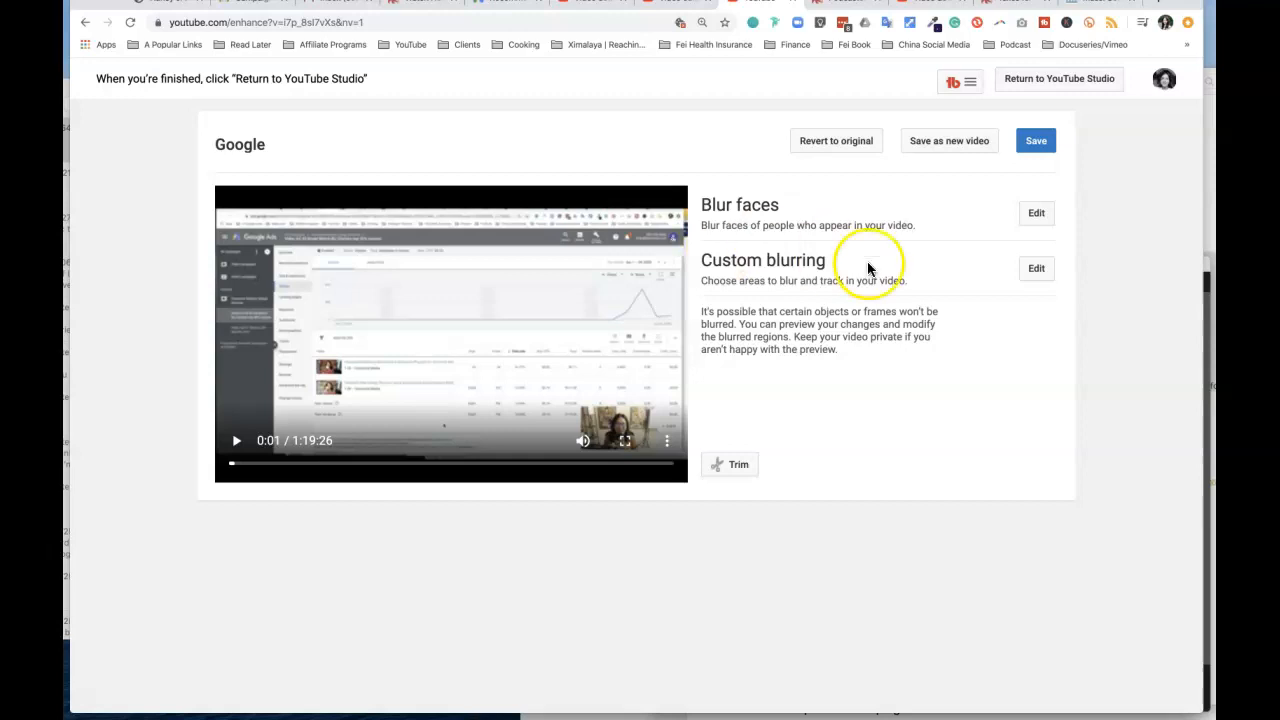
# Open the Custom Blurring editor for the video.
pyautogui.click(1036, 272)
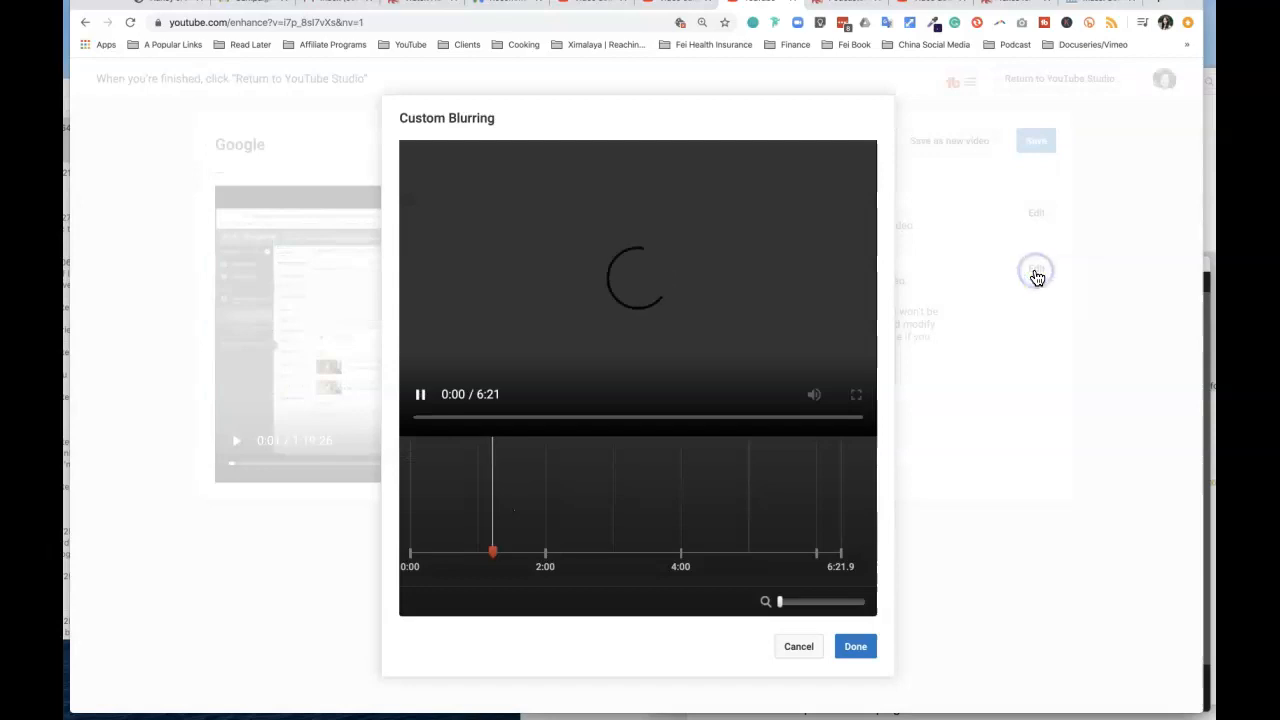
pyautogui.click(410, 556)
pyautogui.click(808, 646)
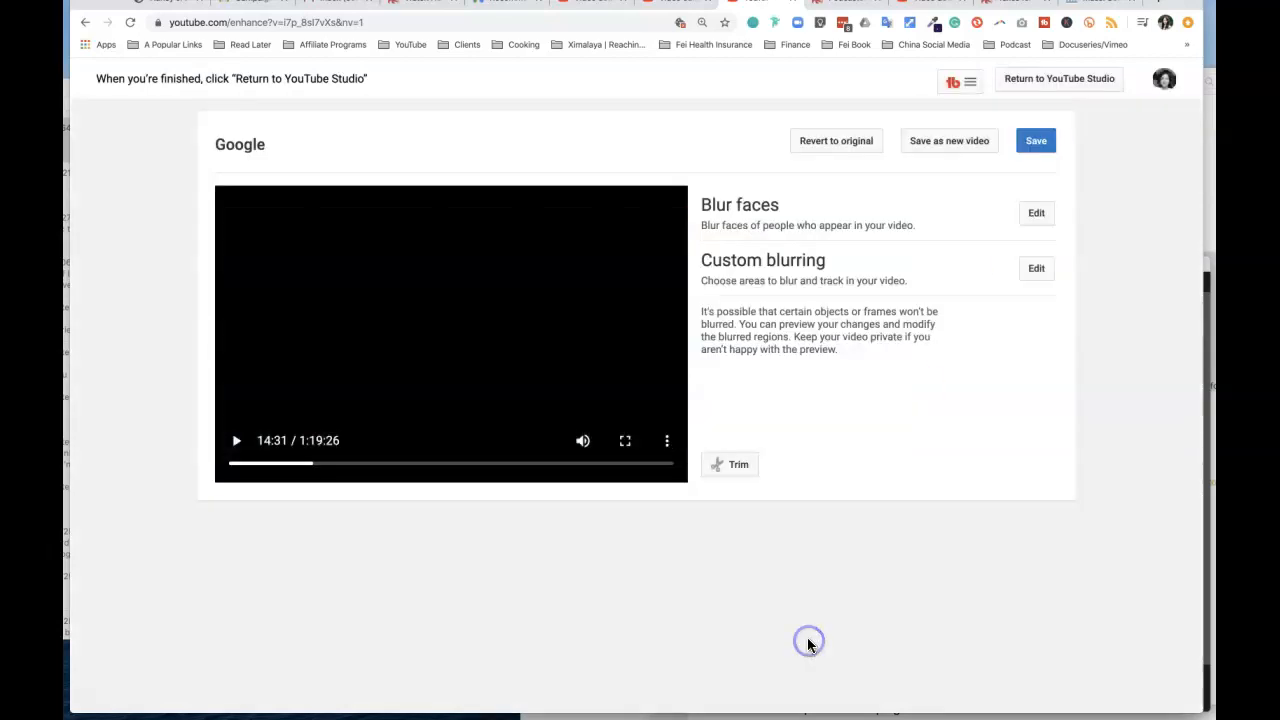
pyautogui.click(1043, 269)
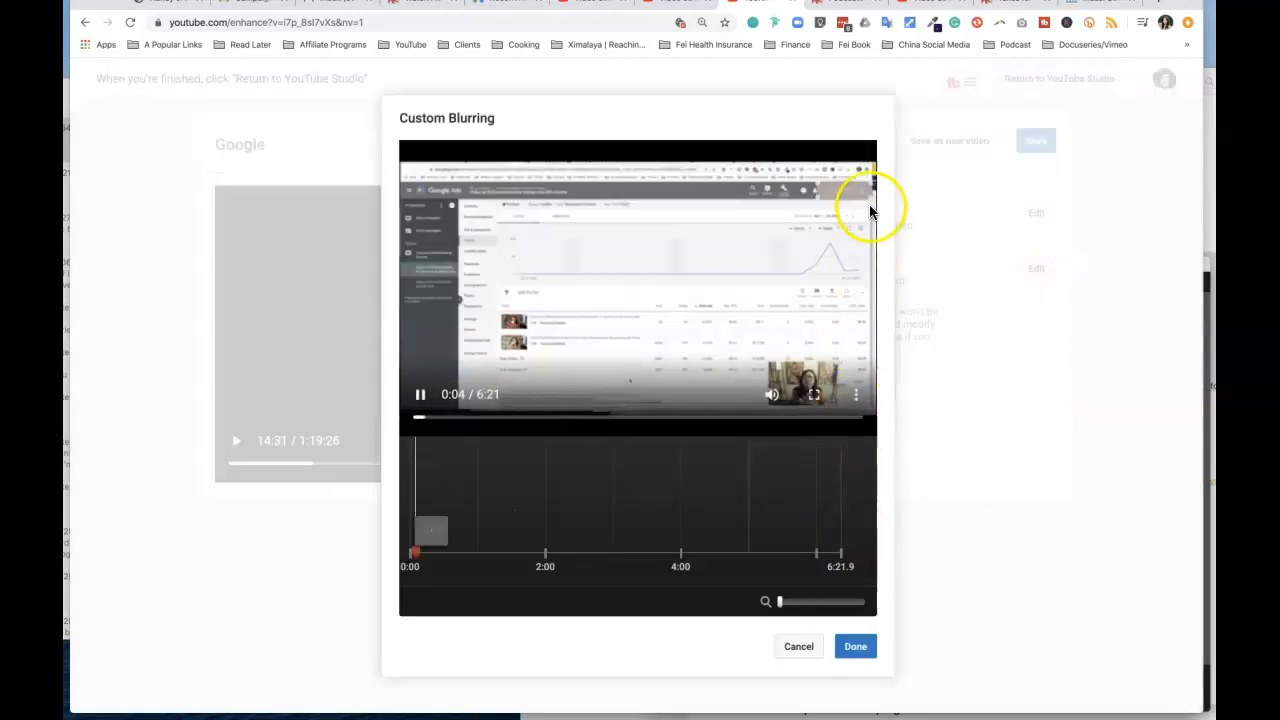
# Move the account-details blur area below the header, pause playback, and draw a second blur area over the chart's peak.
pyautogui.moveTo(846, 194)
pyautogui.mouseDown()
pyautogui.moveTo(814, 223)
pyautogui.moveTo(814, 200)
pyautogui.moveTo(760, 227)
pyautogui.mouseUp()
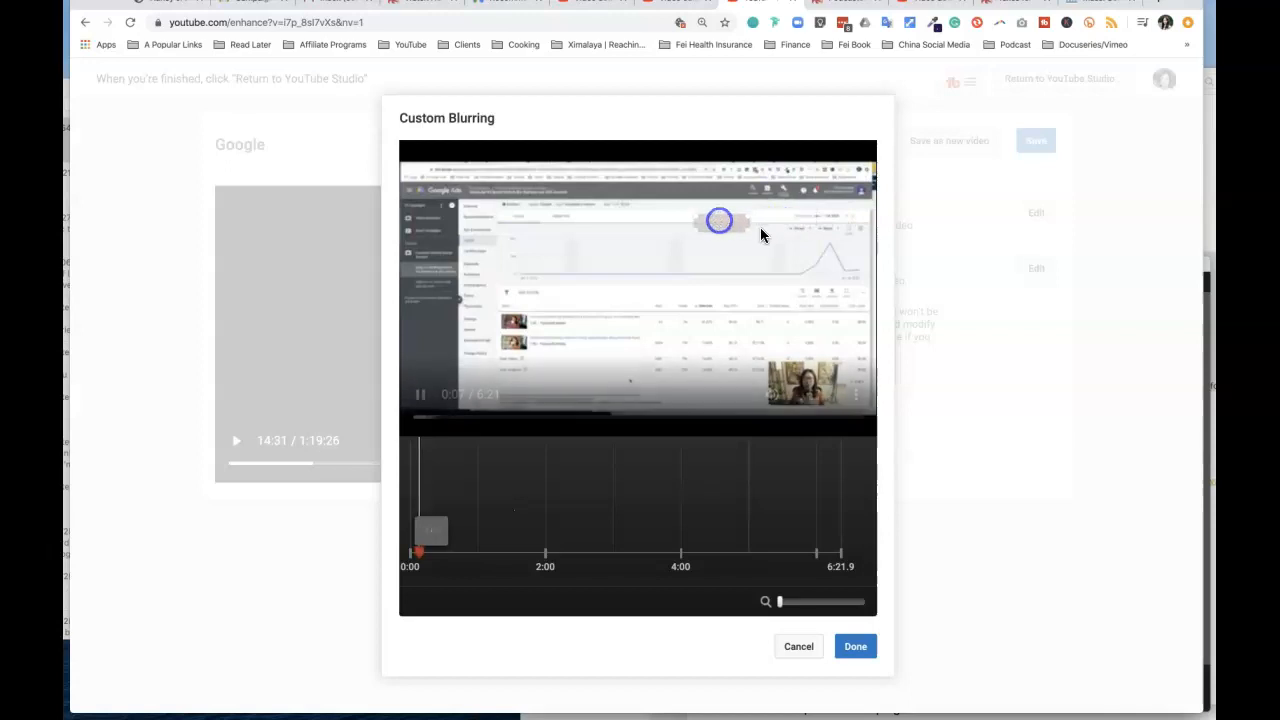
pyautogui.click(421, 395)
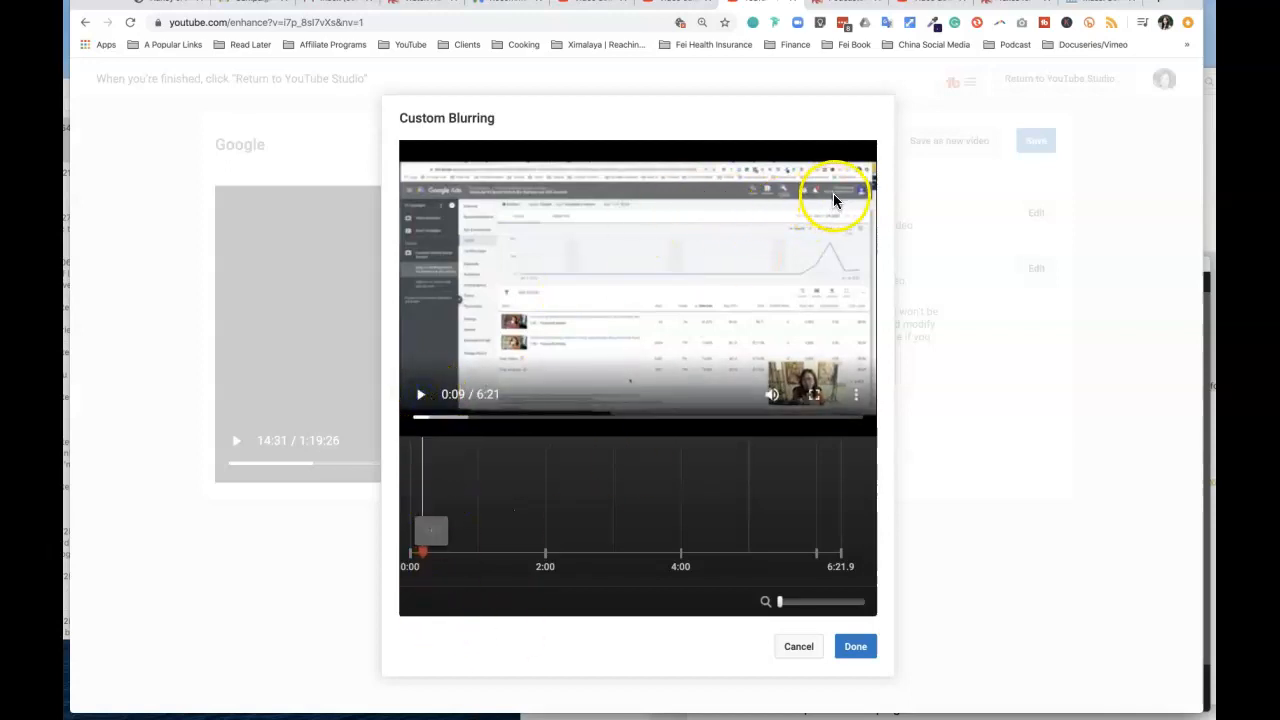
pyautogui.moveTo(751, 225); pyautogui.dragTo(848, 276)
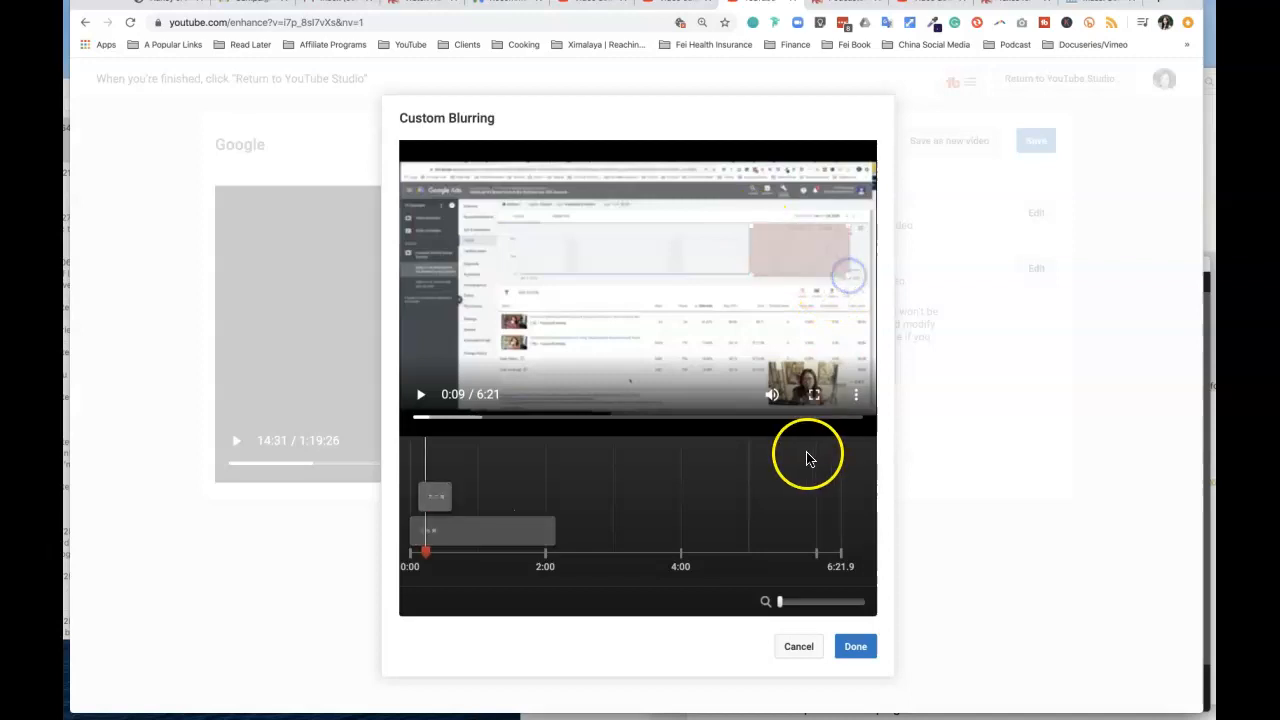
# Try a third blur area over the middle of the chart with a longer duration, and delete it.
pyautogui.moveTo(589, 210); pyautogui.dragTo(685, 297)
pyautogui.click(676, 223)
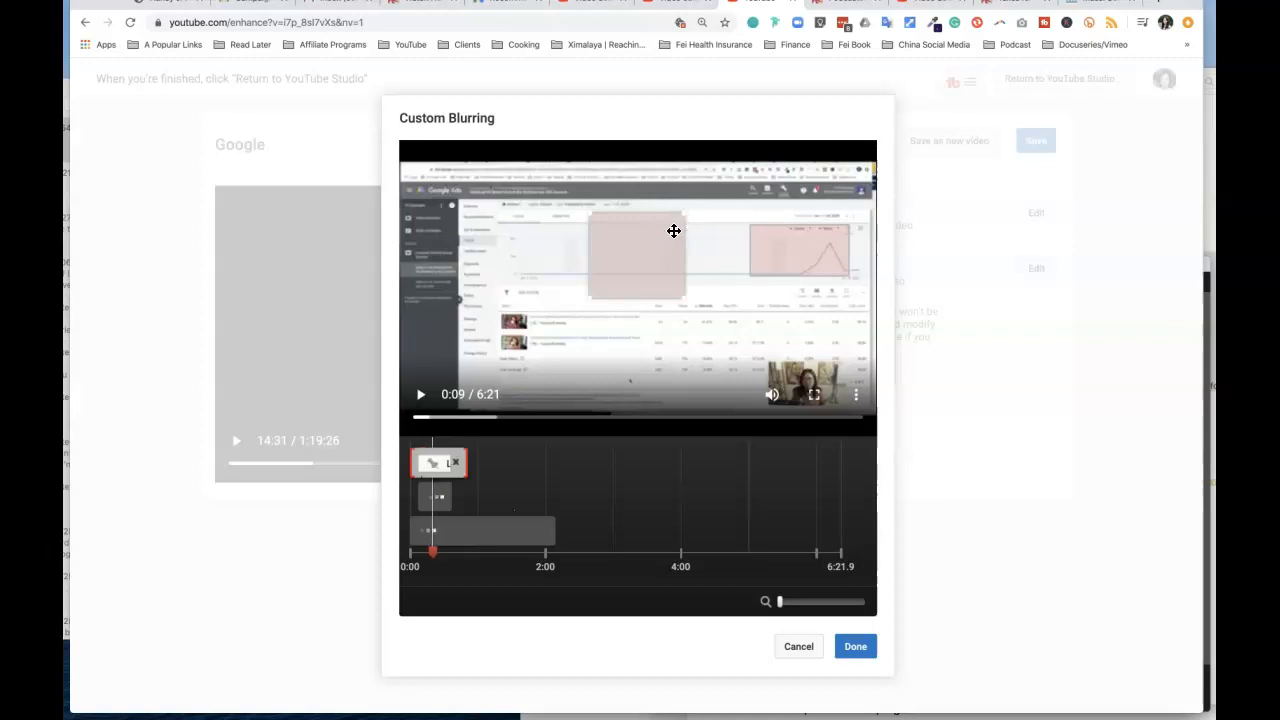
pyautogui.click(695, 251)
pyautogui.moveTo(463, 461); pyautogui.dragTo(526, 464)
pyautogui.click(600, 266)
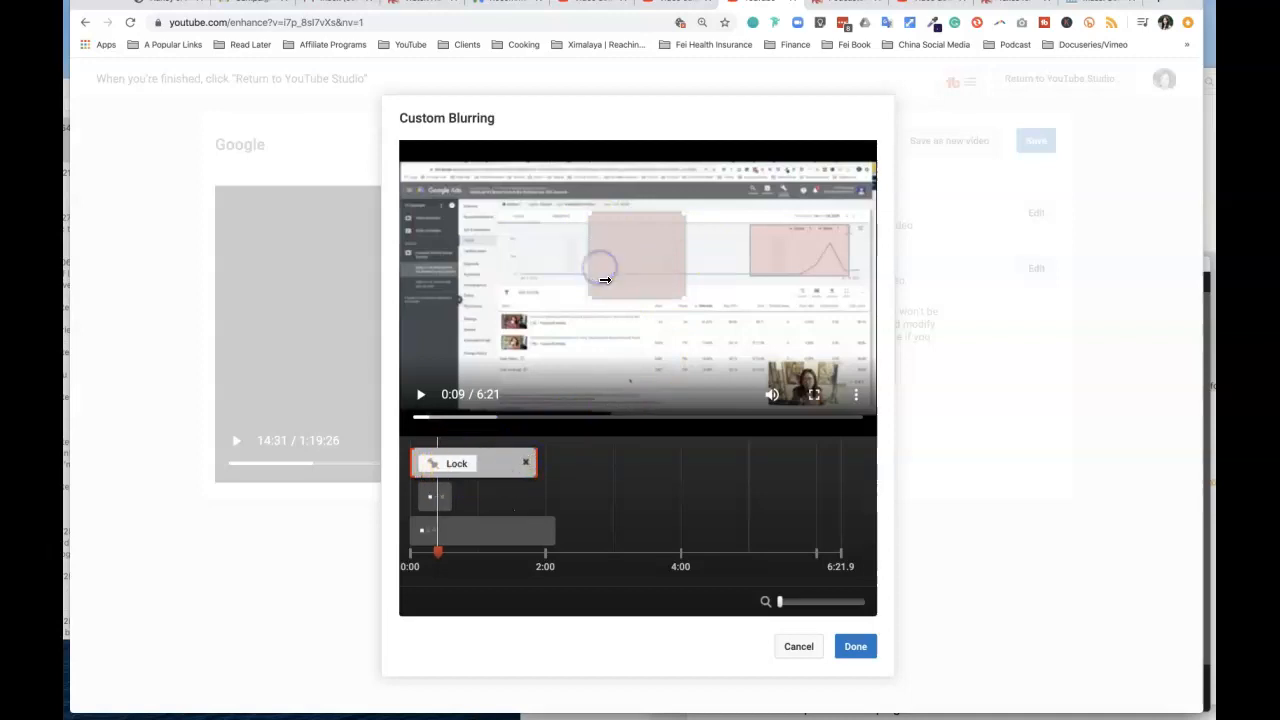
pyautogui.click(673, 231)
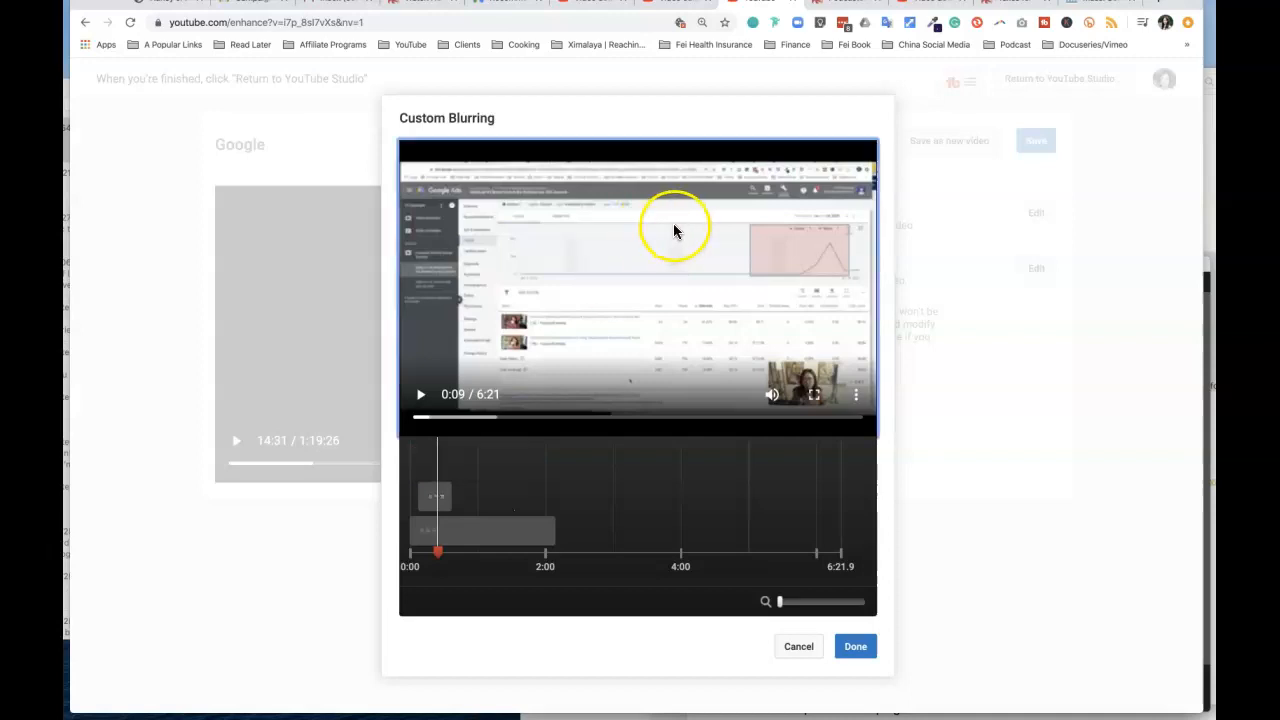
# Move the blur area from the chart's peak onto the account details in the video's header.
pyautogui.click(808, 253)
pyautogui.click(779, 268)
pyautogui.moveTo(826, 249); pyautogui.dragTo(800, 266)
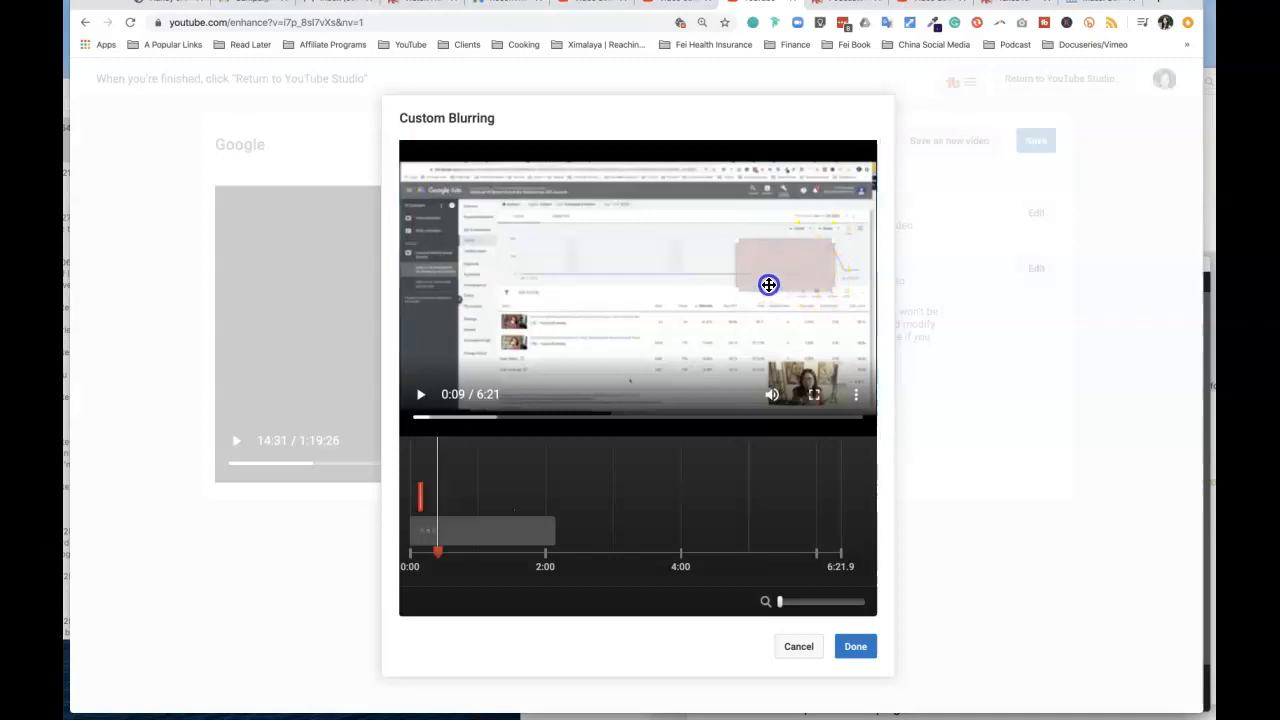
pyautogui.moveTo(808, 249); pyautogui.dragTo(849, 206)
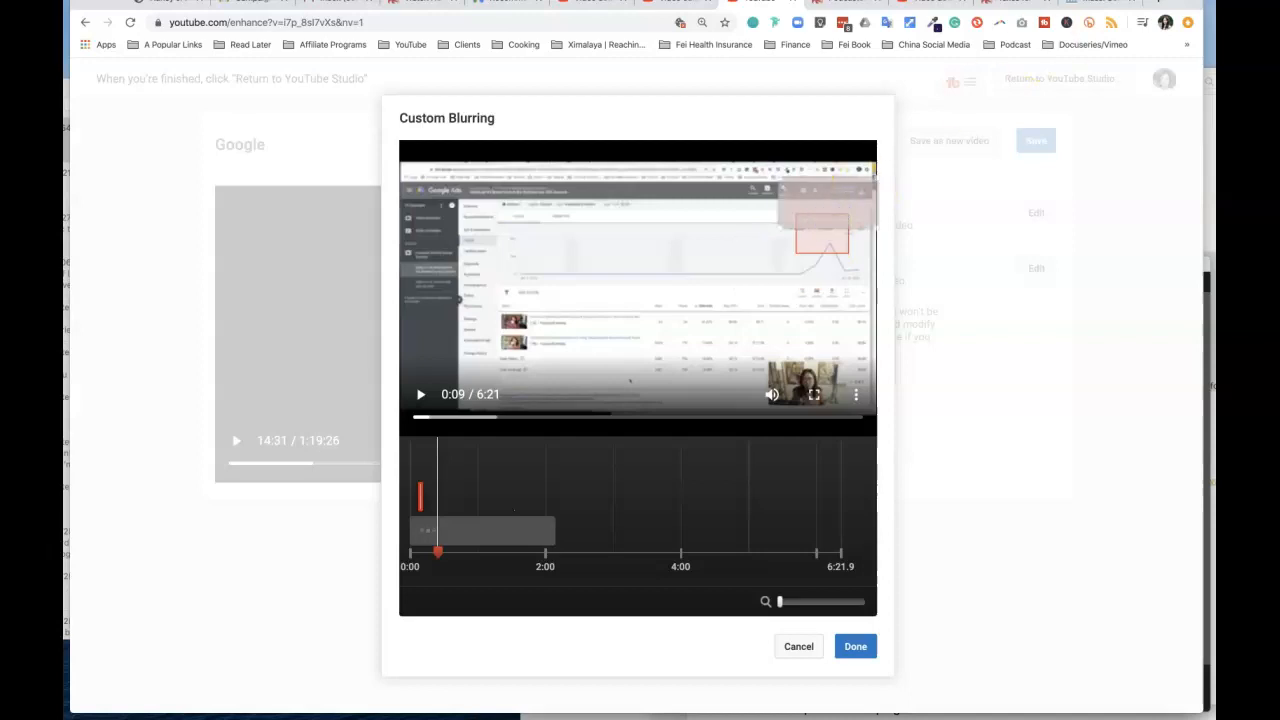
pyautogui.click(1067, 1)
pyautogui.click(1062, 3)
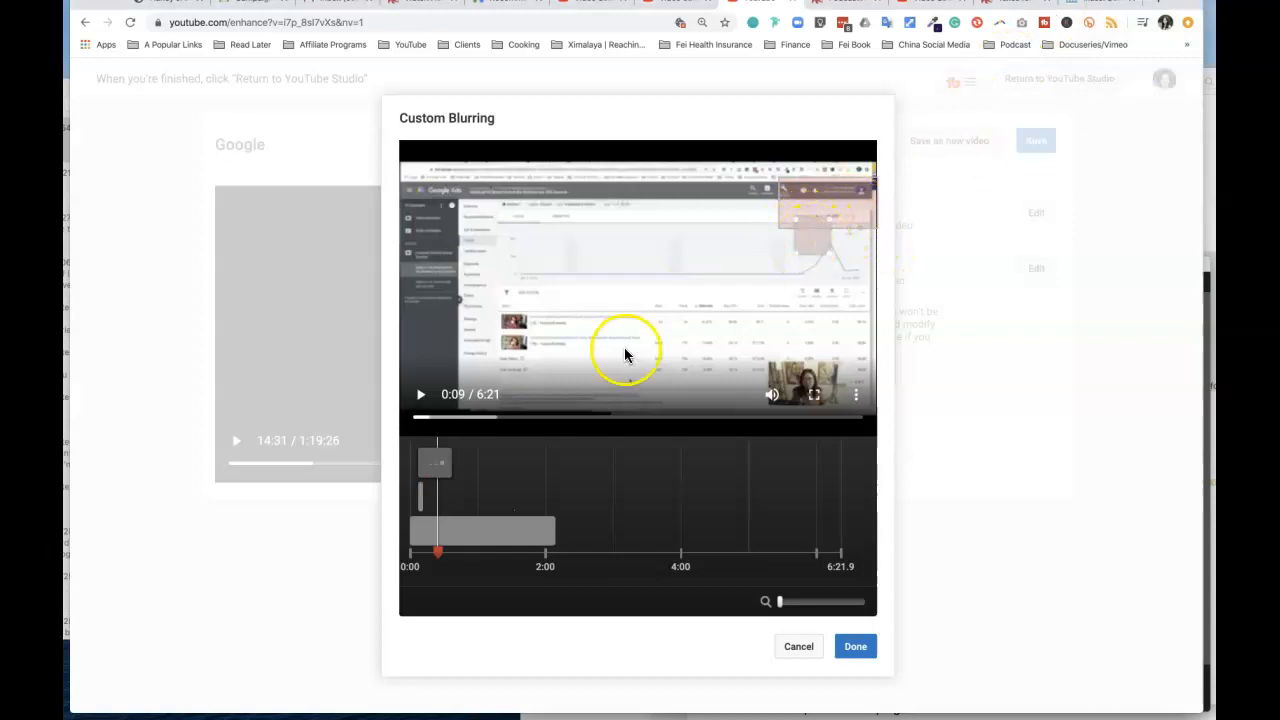
# Resize the header blur area to a low strip over the header icons and account details, lasting the entire video.
pyautogui.click(825, 224)
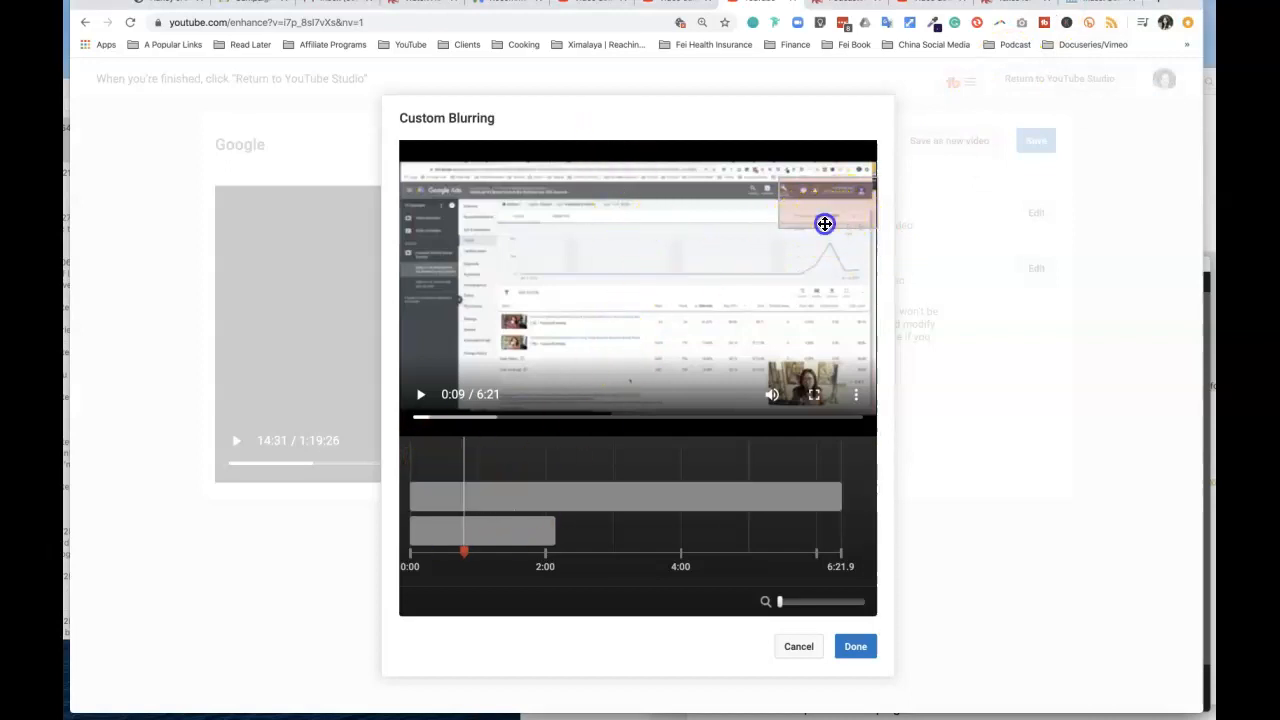
pyautogui.moveTo(825, 224)
pyautogui.mouseDown()
pyautogui.moveTo(789, 226)
pyautogui.moveTo(820, 200)
pyautogui.mouseUp()
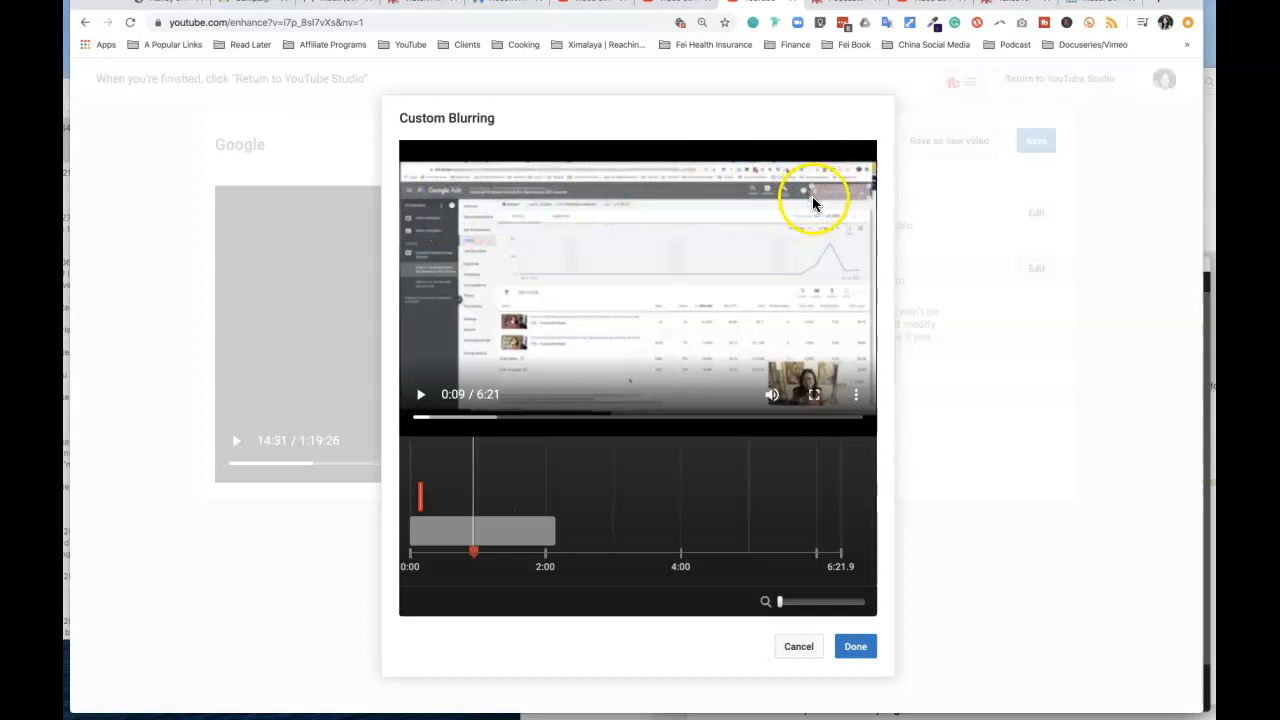
pyautogui.moveTo(735, 202); pyautogui.dragTo(729, 202)
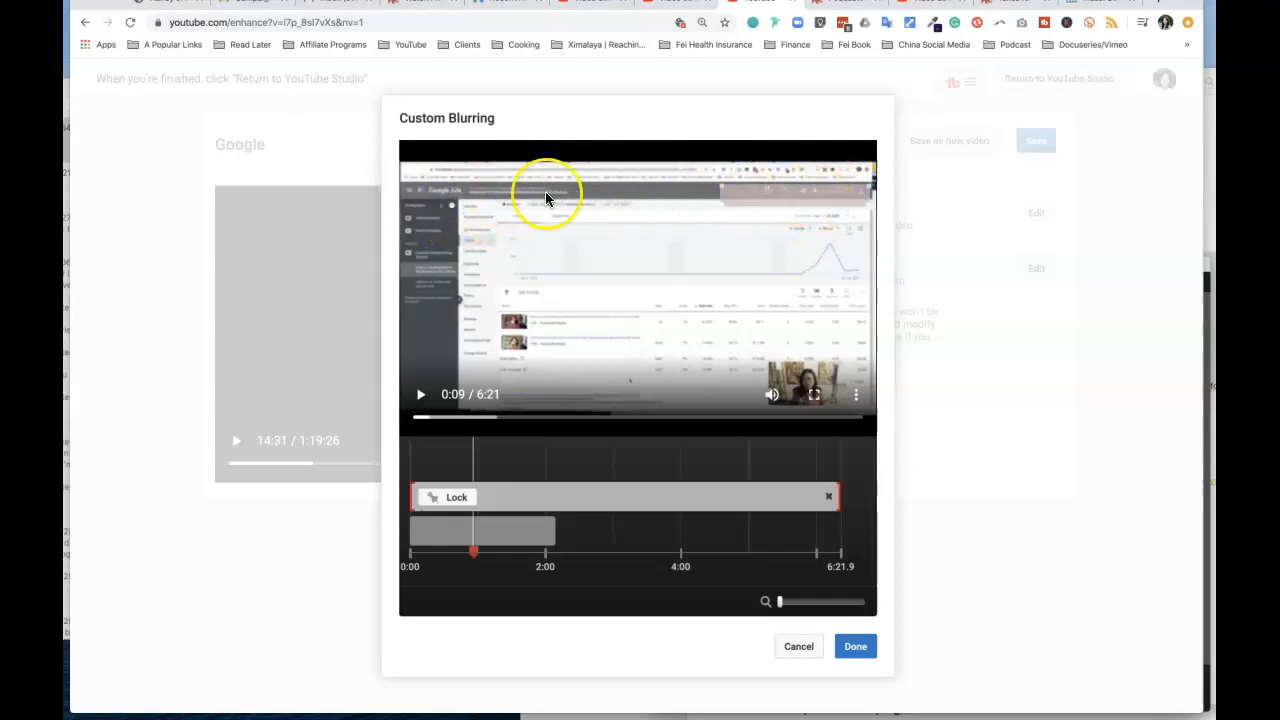
# Delete the small stray blur area below the header and check the header blur at 4:44.
pyautogui.click(722, 204)
pyautogui.click(737, 204)
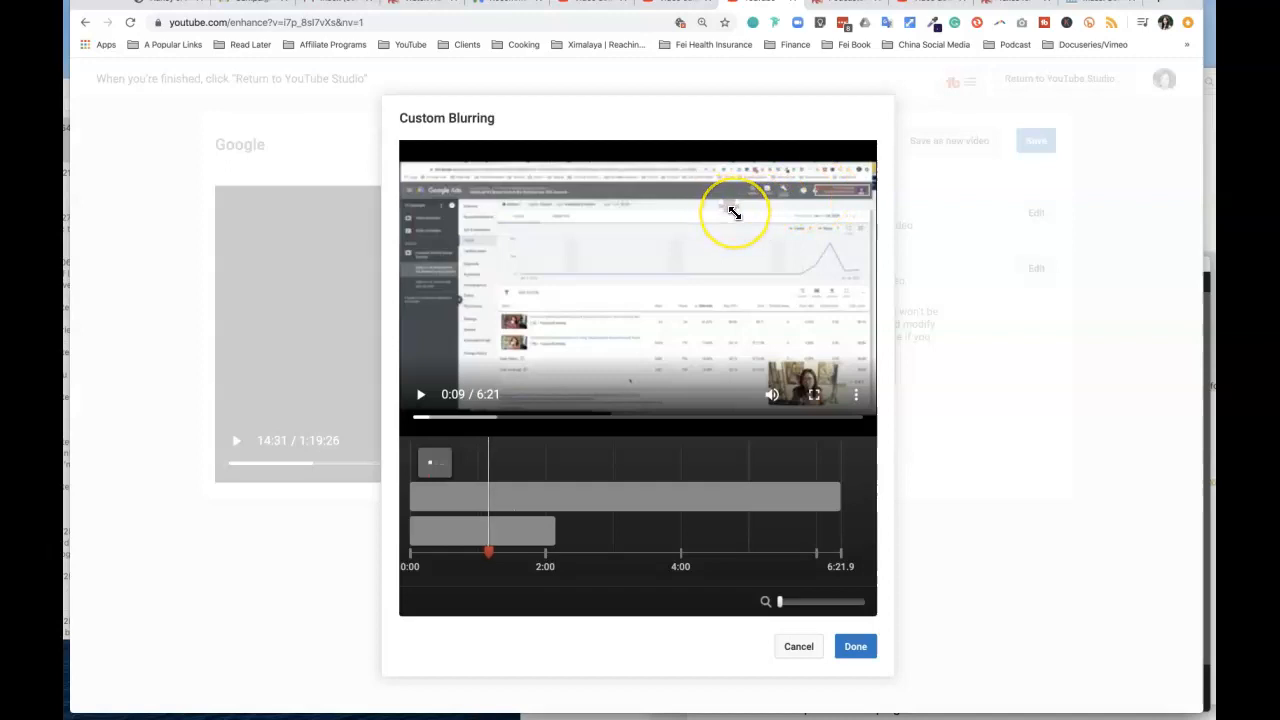
pyautogui.press('Delete')
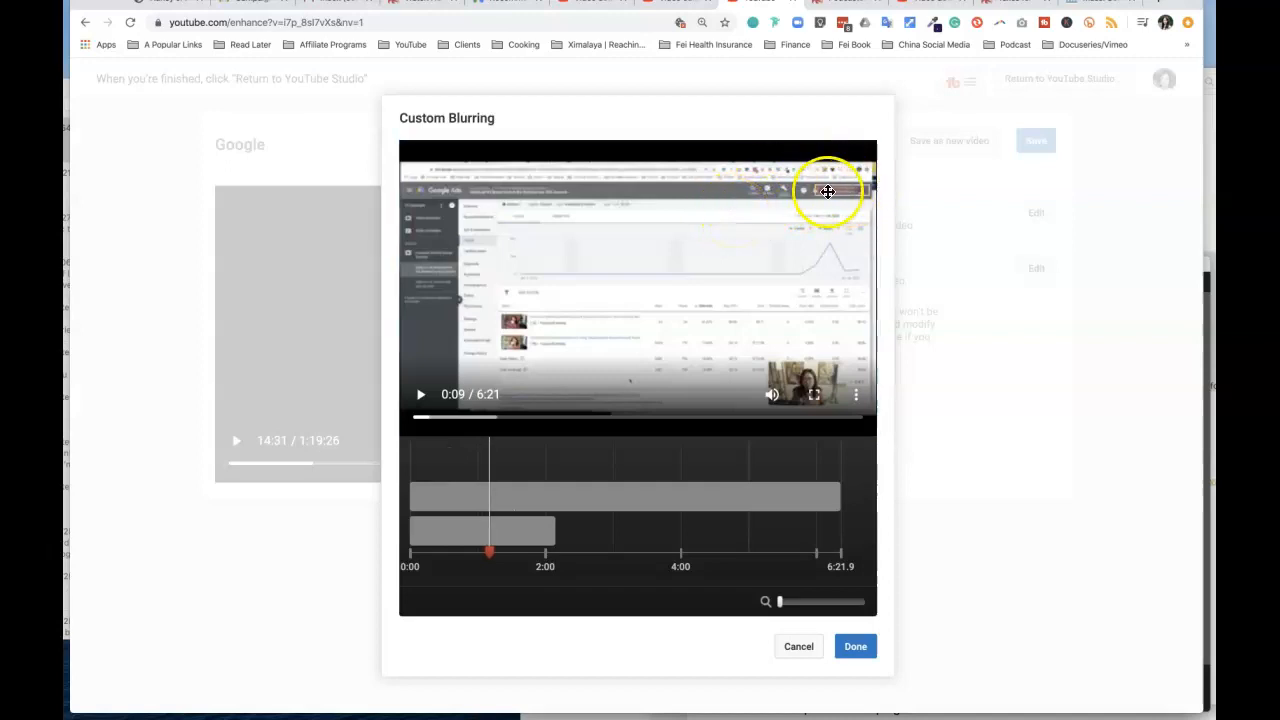
pyautogui.click(580, 490)
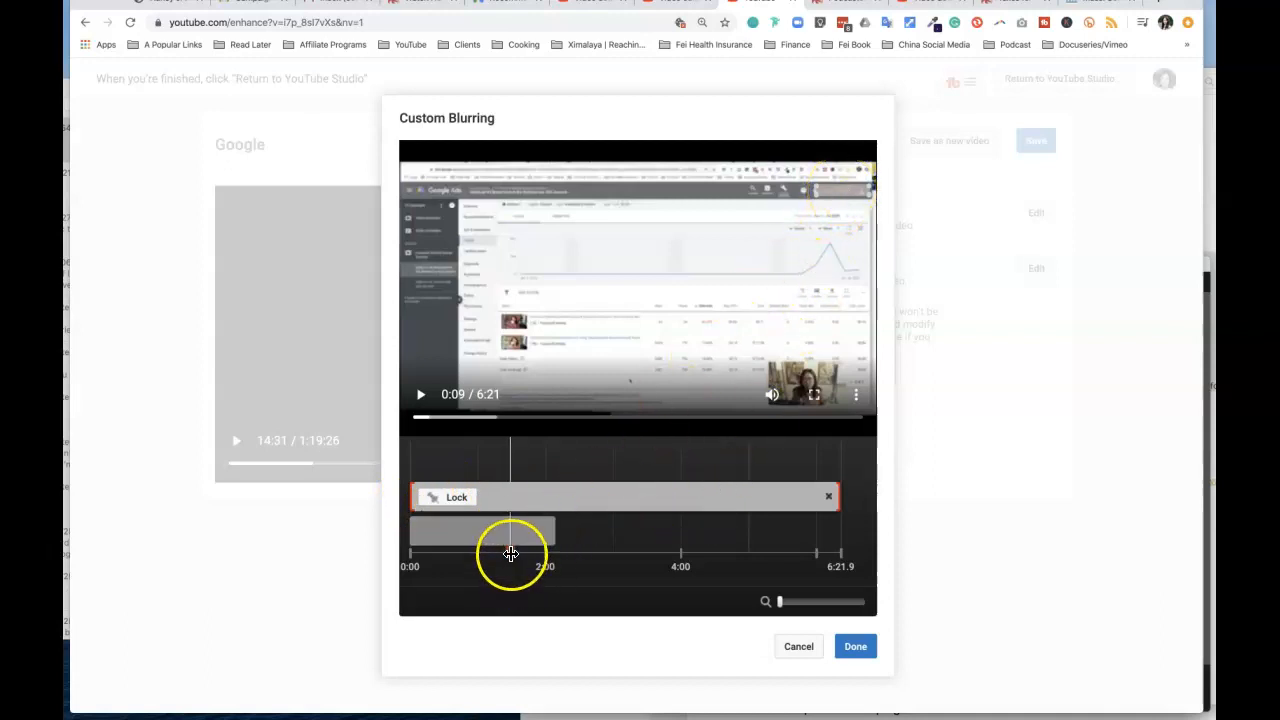
pyautogui.moveTo(511, 553)
pyautogui.mouseDown()
pyautogui.moveTo(667, 558)
pyautogui.moveTo(466, 557)
pyautogui.moveTo(731, 563)
pyautogui.mouseUp()
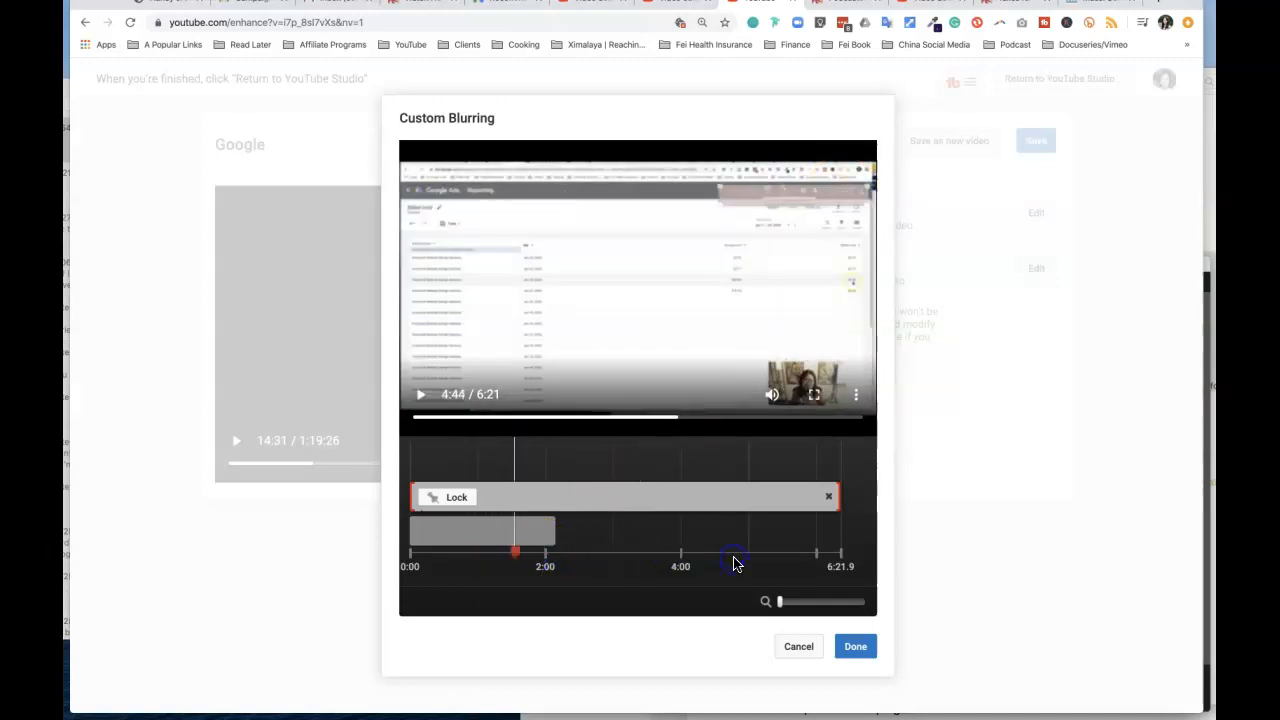
# Delete the shorter blur area, which sits above the middle of the chart.
pyautogui.click(487, 538)
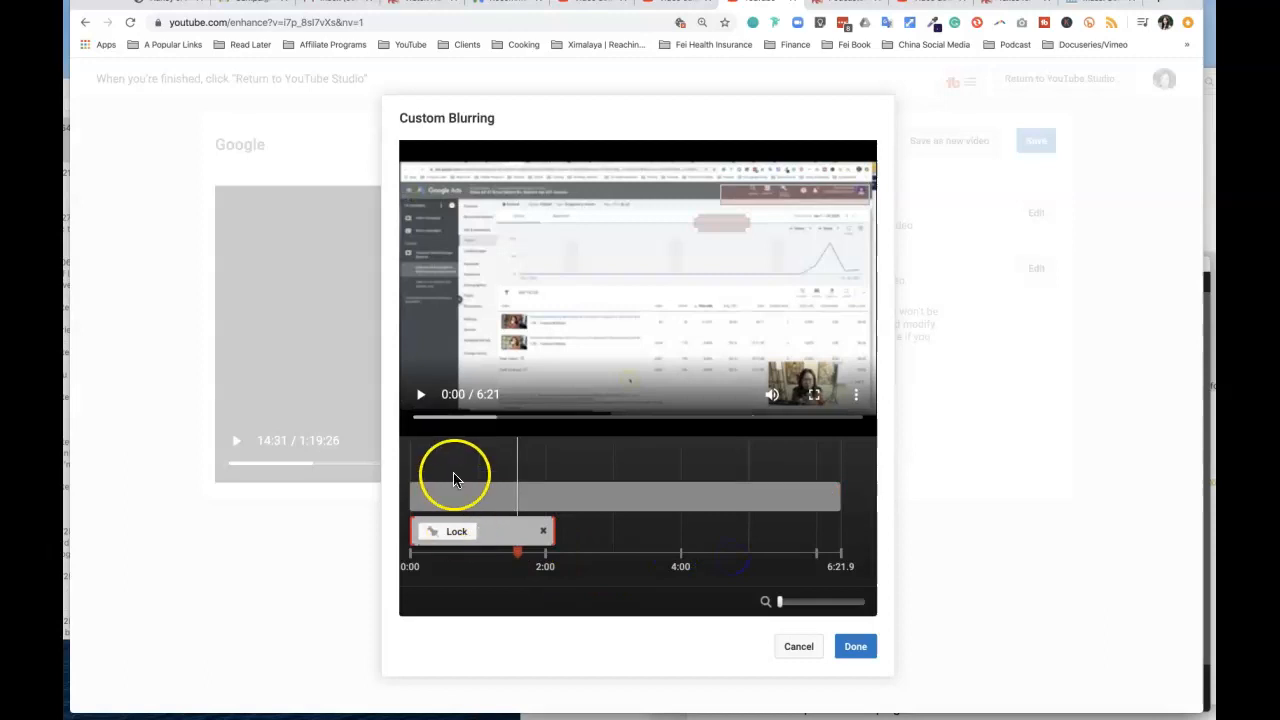
pyautogui.click(466, 494)
pyautogui.click(481, 532)
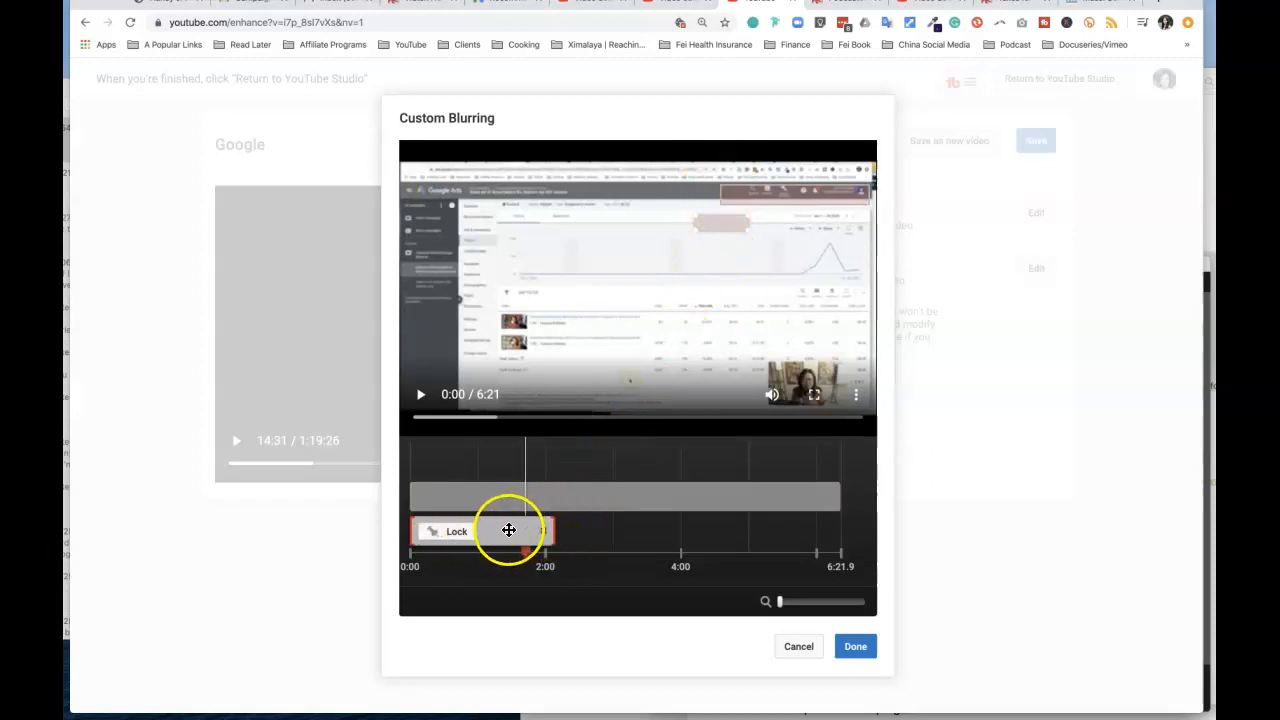
pyautogui.click(544, 531)
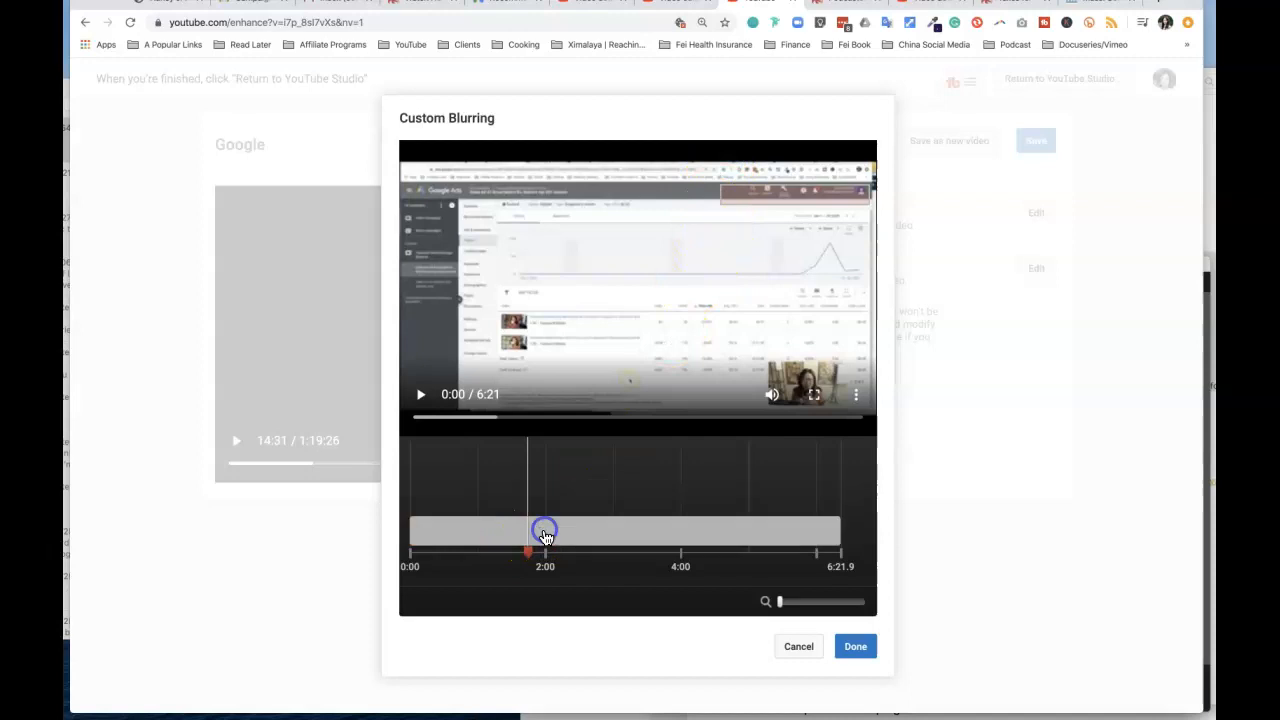
# Try resizing the full-length header blur area and moving it down over the chart, and delete it.
pyautogui.click(609, 531)
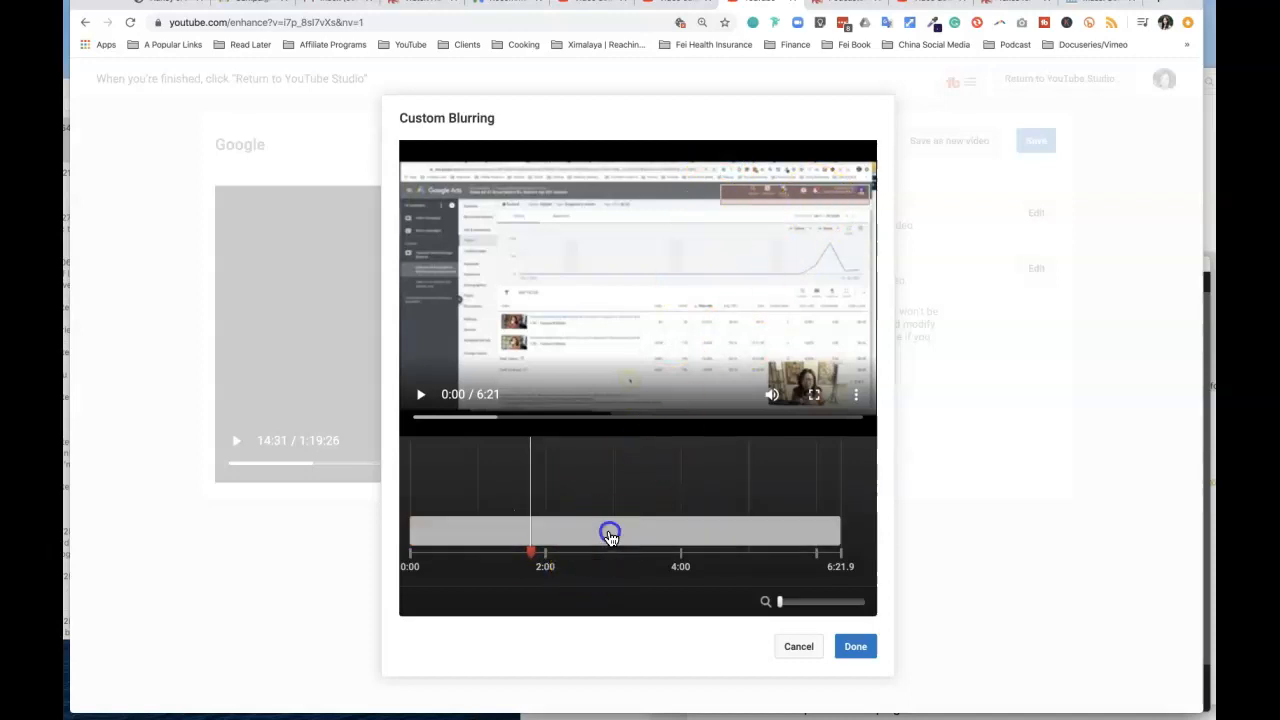
pyautogui.moveTo(722, 205); pyautogui.dragTo(680, 234)
pyautogui.moveTo(815, 233); pyautogui.dragTo(870, 203)
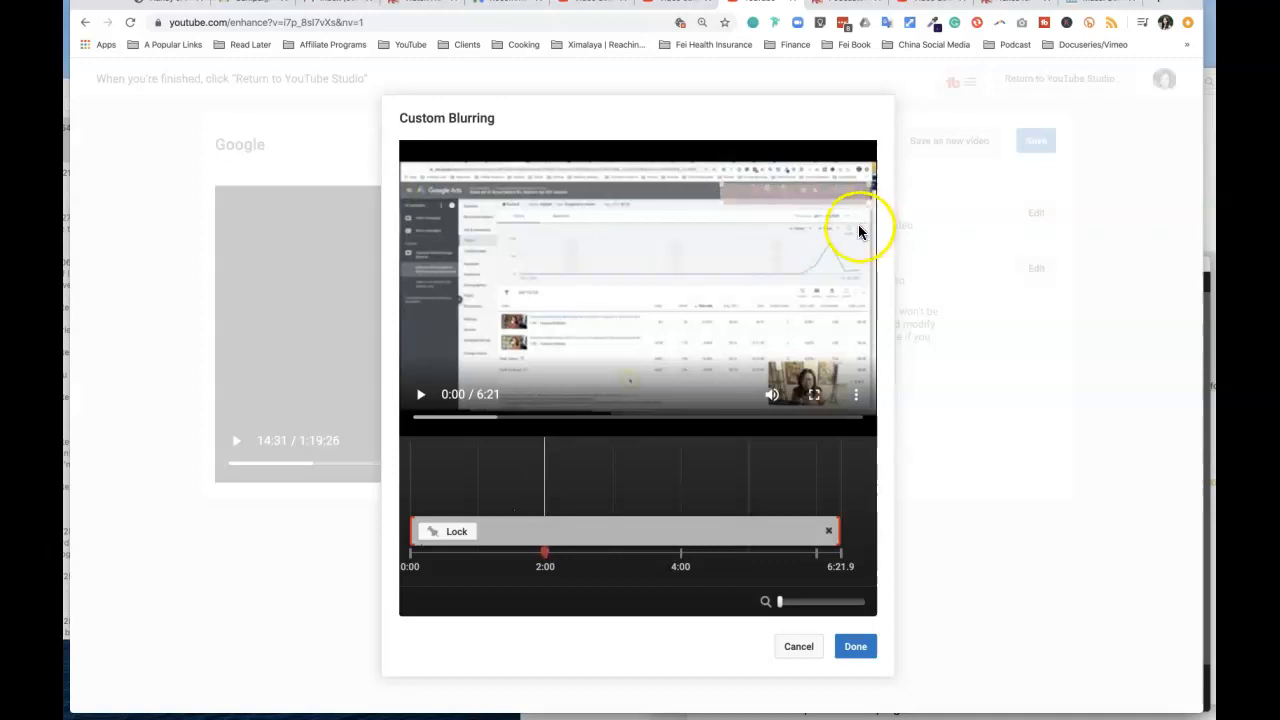
pyautogui.moveTo(751, 191); pyautogui.dragTo(647, 286)
pyautogui.click(828, 531)
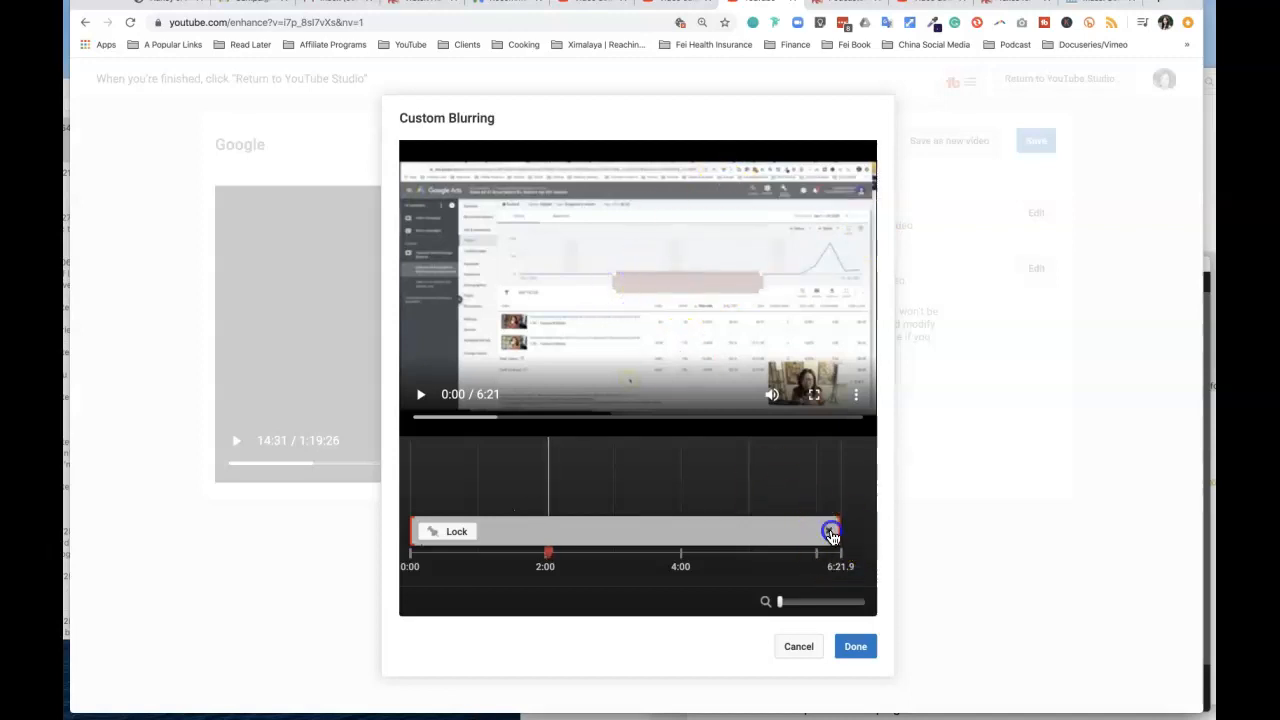
# Draw a blur area over the account details in the video's header, extend it to the video's end, and apply it.
pyautogui.moveTo(762, 213)
pyautogui.mouseDown()
pyautogui.moveTo(810, 240)
pyautogui.moveTo(848, 192)
pyautogui.mouseUp()
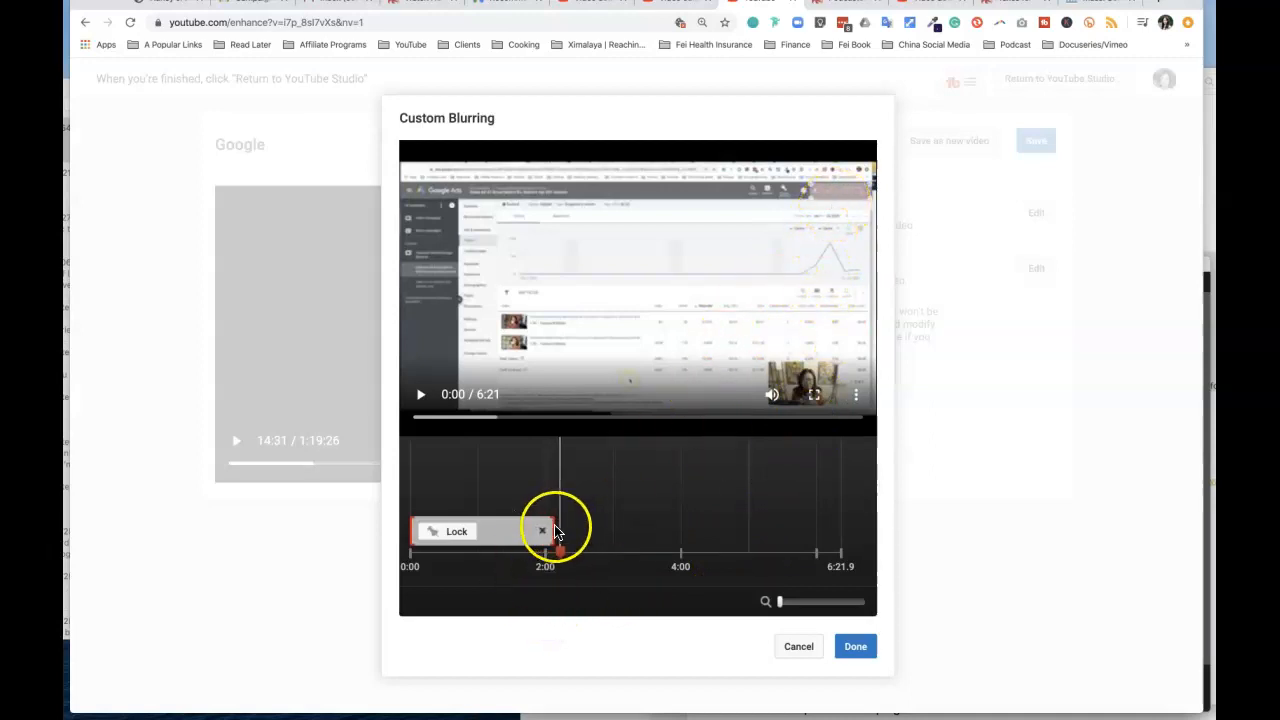
pyautogui.moveTo(551, 531); pyautogui.dragTo(838, 530)
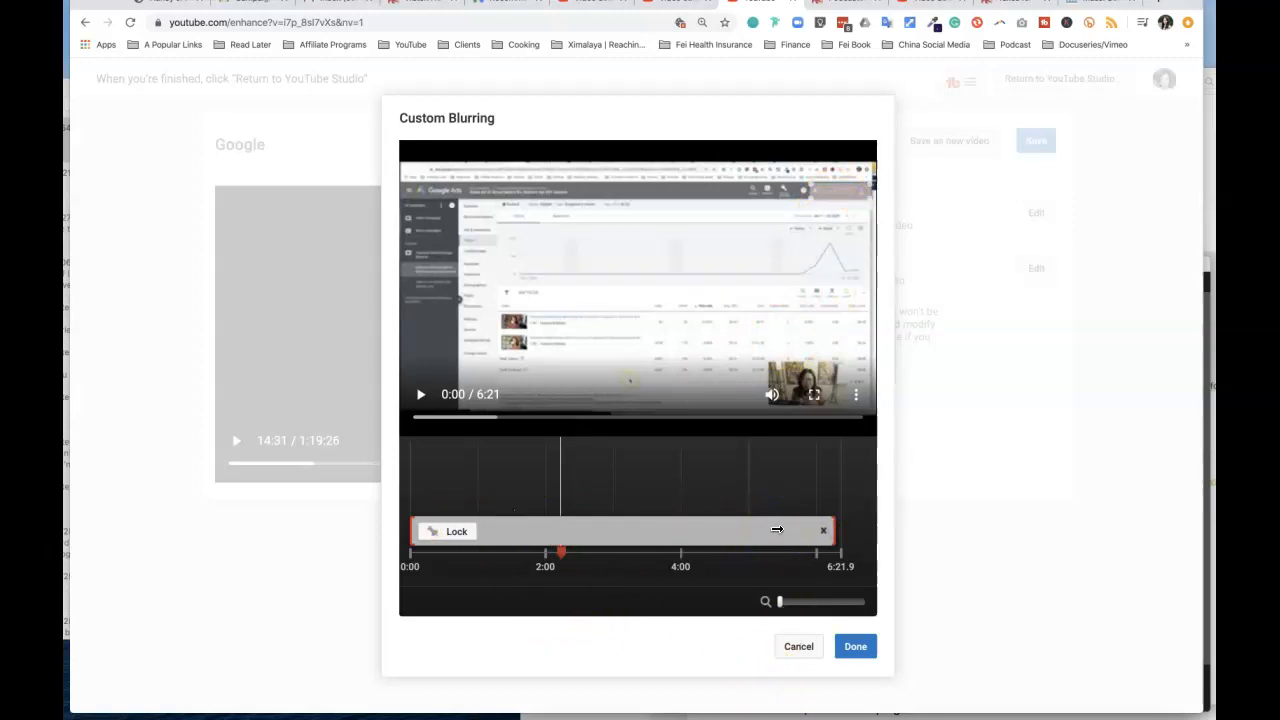
pyautogui.click(855, 647)
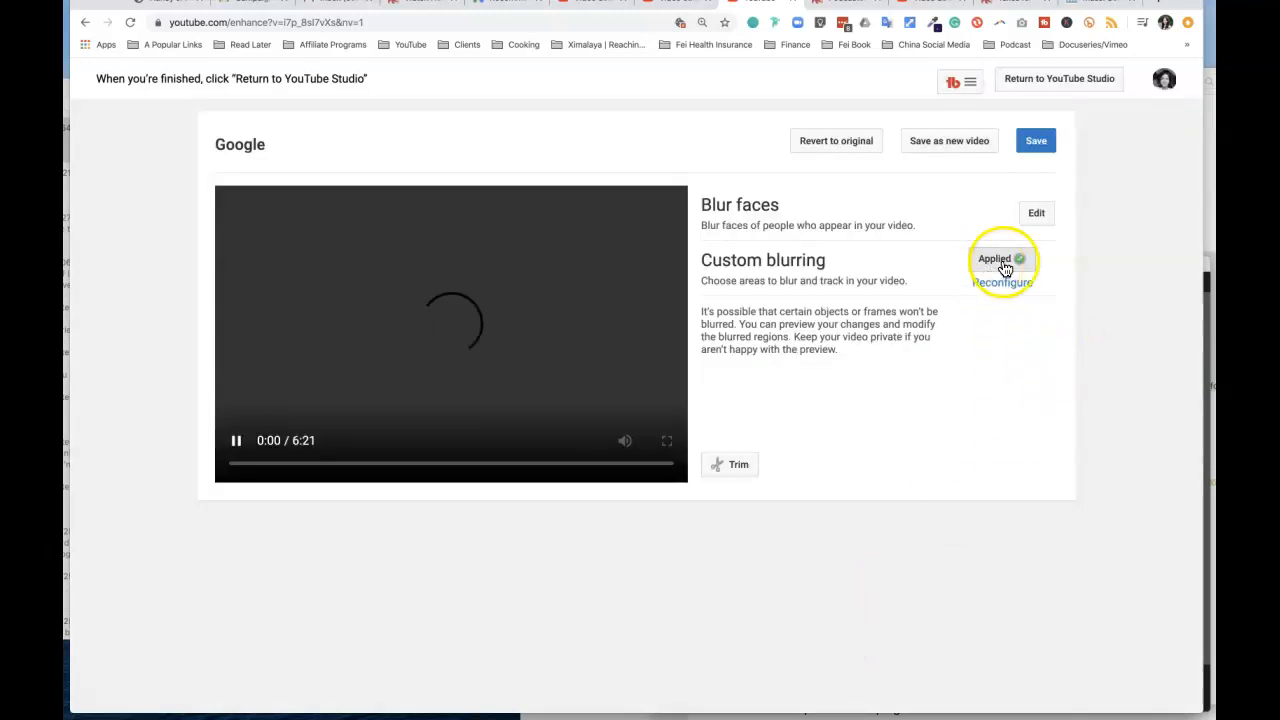
# Briefly play the preview of the video with the custom blurring applied.
pyautogui.click(1038, 142)
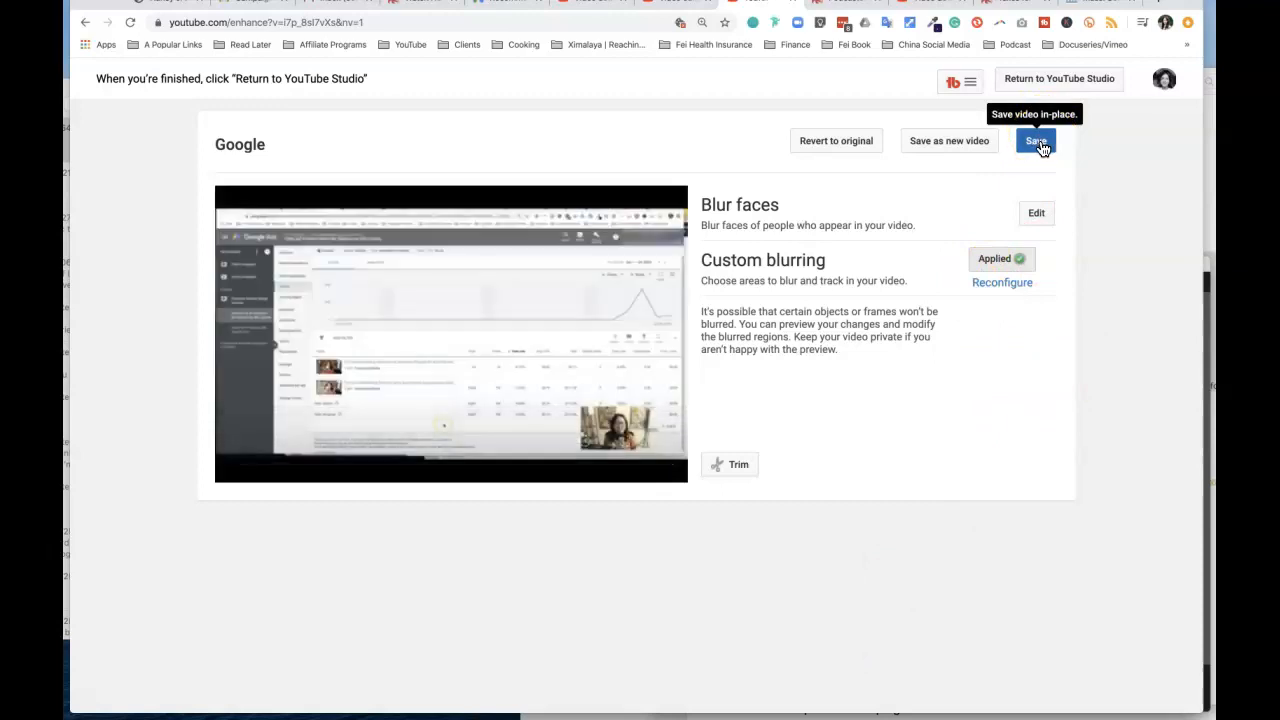
pyautogui.click(240, 443)
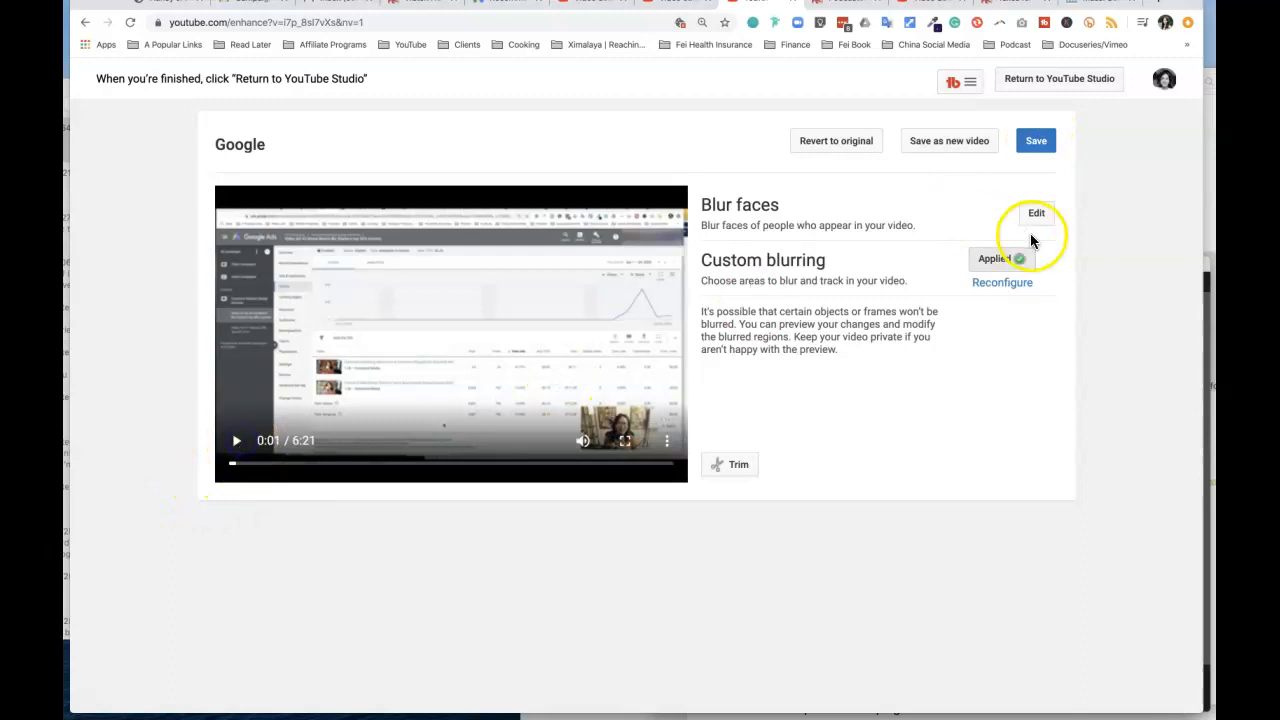